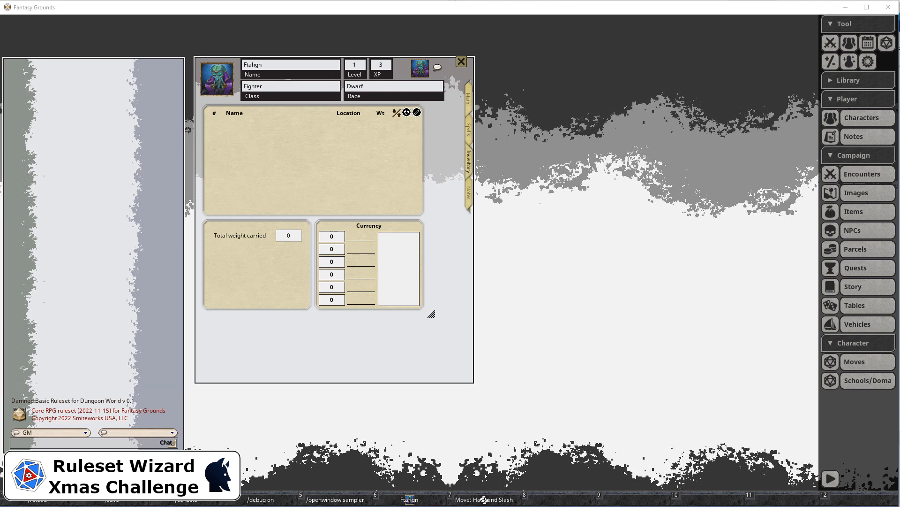
- Switch to Ruleset Wizard and set the height of the charsheet's inventory subwindow to 580
{"action": "key", "text": "alt+Tab"}
{"action": "left_click", "coordinate": [76, 75]}
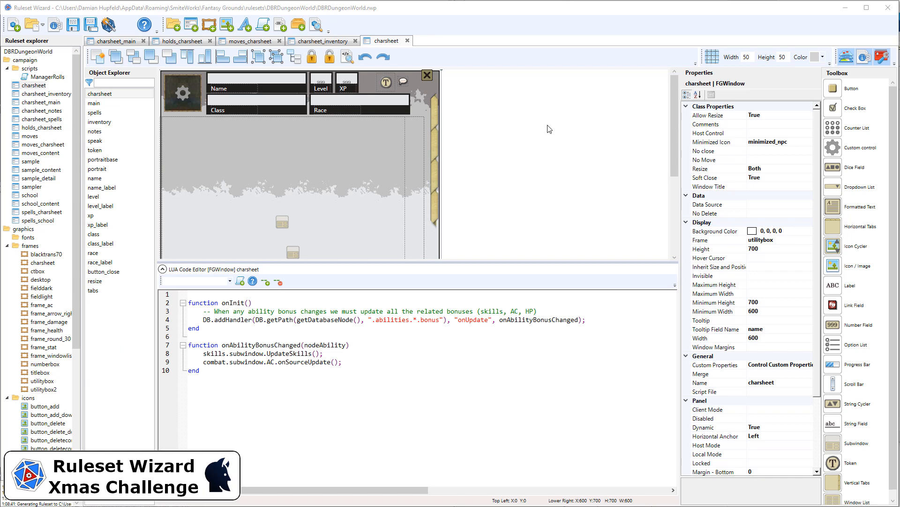
{"action": "left_click", "coordinate": [412, 131]}
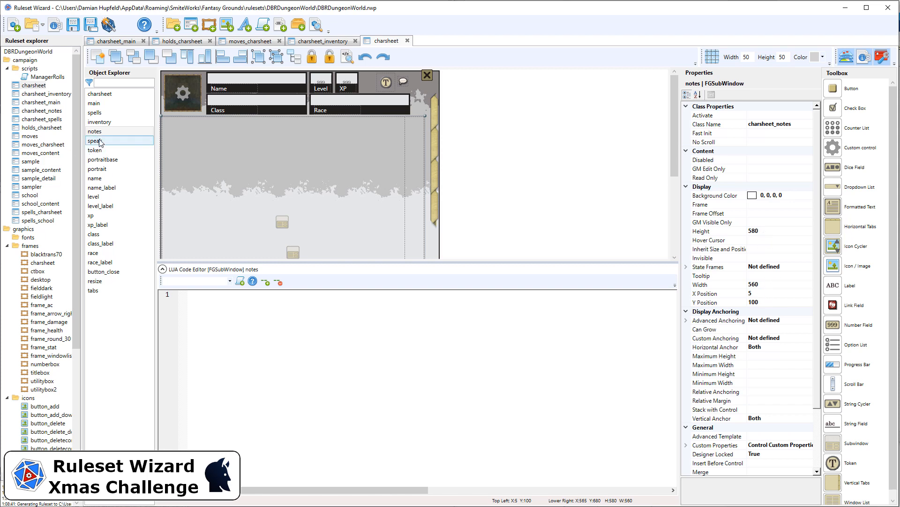
{"action": "left_click", "coordinate": [103, 123]}
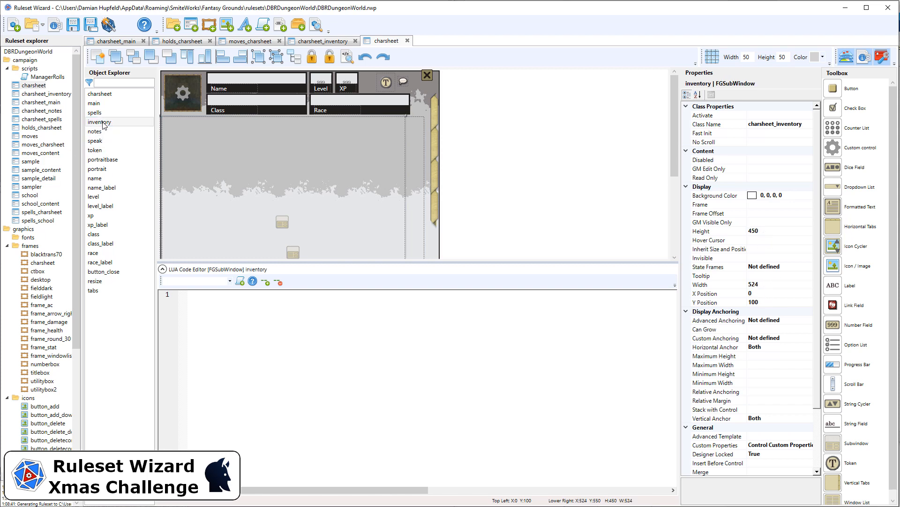
{"action": "left_click", "coordinate": [762, 230]}
{"action": "type", "text": "58"}
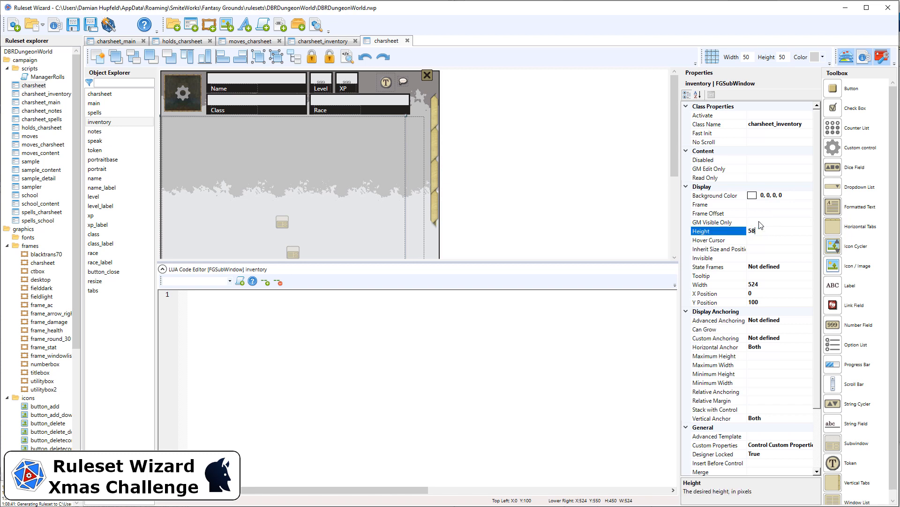
{"action": "type", "text": "0"}
{"action": "key", "text": "Return"}
- Set the inventory subwindow's width to 560 and its X position to 5
{"action": "left_click", "coordinate": [771, 284]}
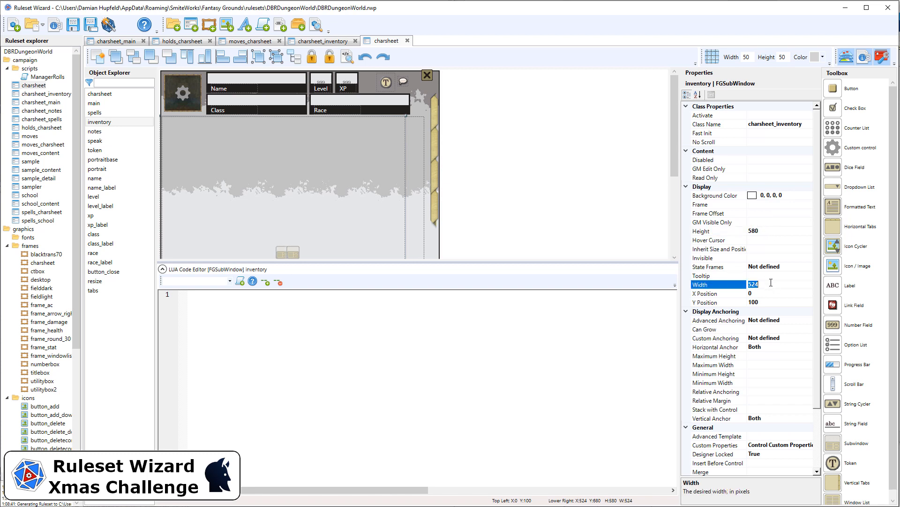
{"action": "type", "text": "560"}
{"action": "left_click", "coordinate": [765, 291]}
{"action": "type", "text": "5"}
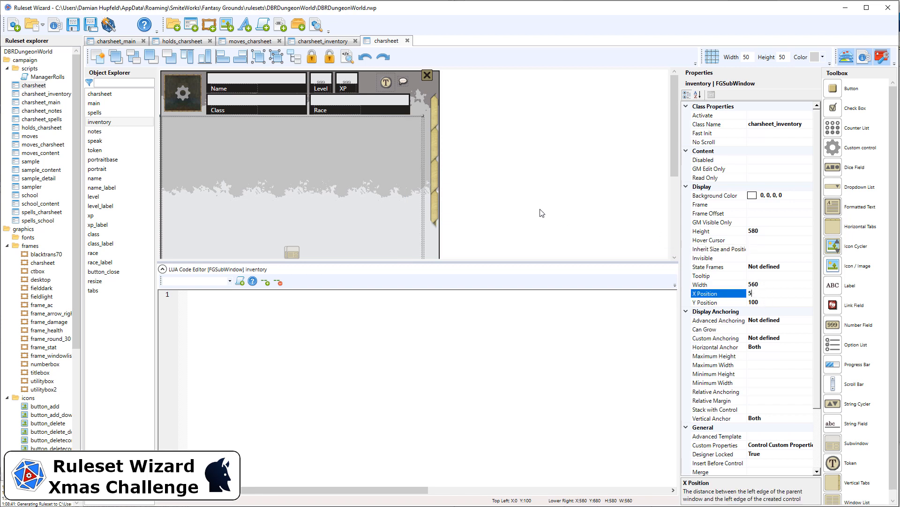
{"action": "left_click", "coordinate": [581, 223]}
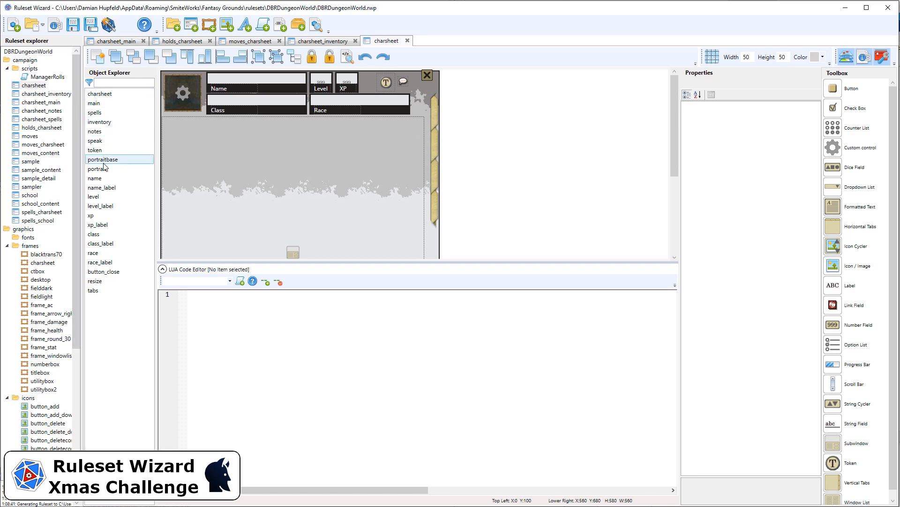
{"action": "left_click", "coordinate": [98, 123]}
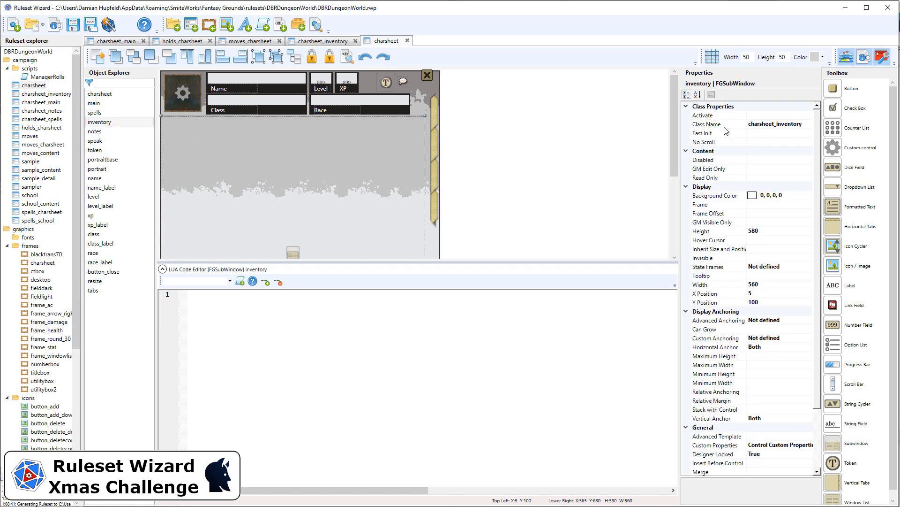
{"action": "scroll", "coordinate": [789, 179], "scroll_direction": "down", "scroll_amount": 3}
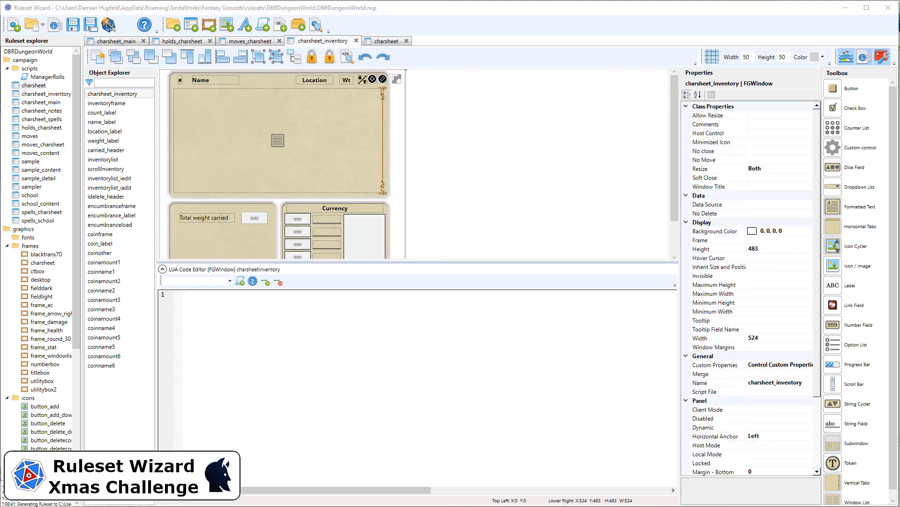
- Resize the charsheet_inventory window class to height 580 and width 560
{"action": "left_click", "coordinate": [451, 94]}
{"action": "left_click", "coordinate": [398, 112]}
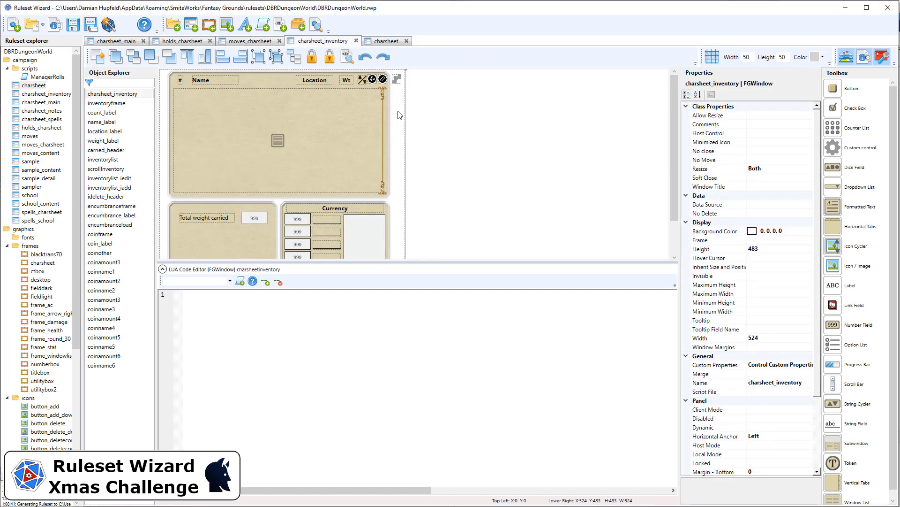
{"action": "left_click", "coordinate": [777, 248]}
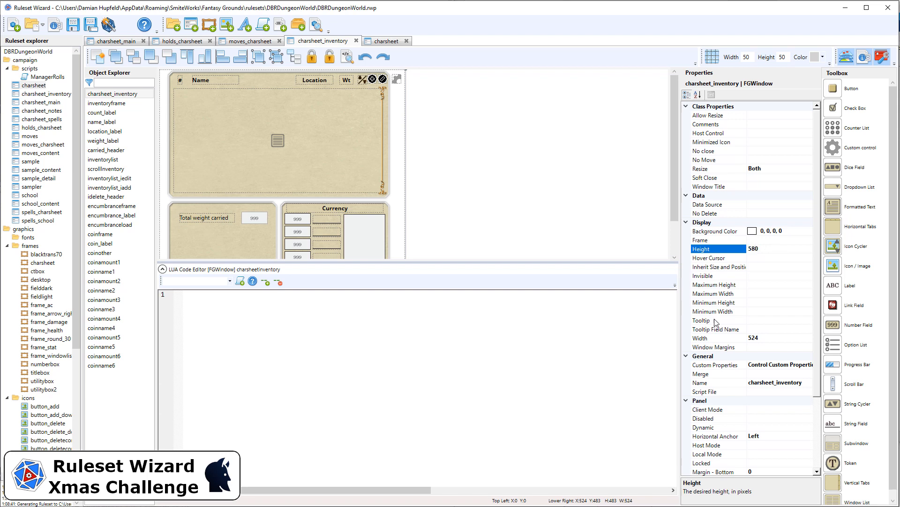
{"action": "left_click", "coordinate": [768, 338]}
{"action": "type", "text": "560"}
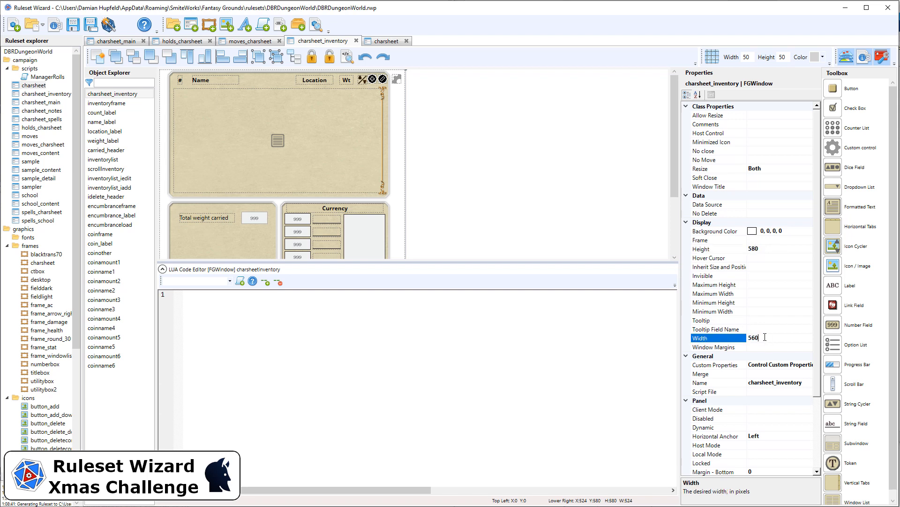
{"action": "left_click", "coordinate": [757, 356]}
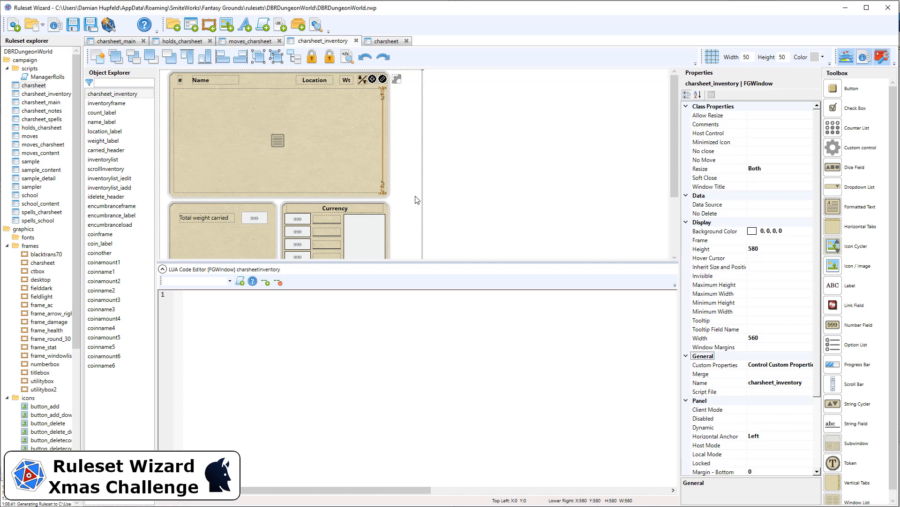
- Unlock the idelete_header control and shift it horizontally to X position 566
{"action": "left_click", "coordinate": [397, 79]}
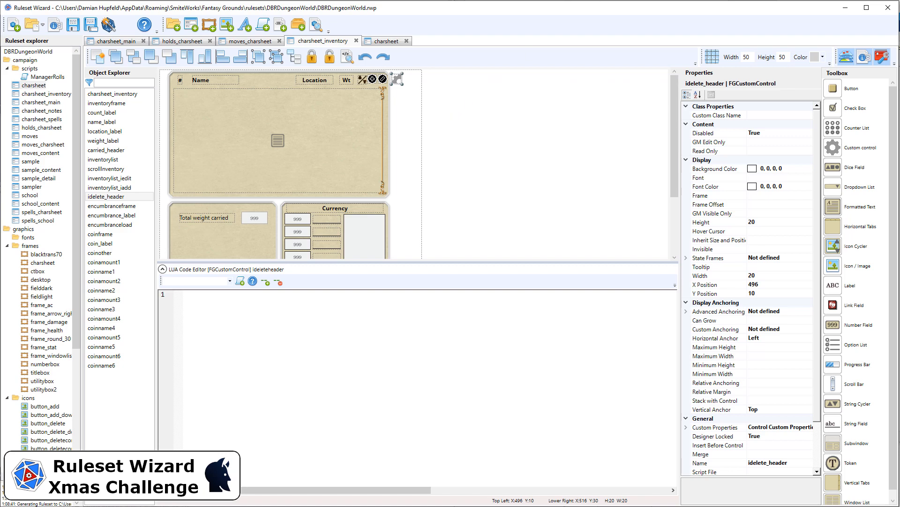
{"action": "left_click", "coordinate": [464, 80]}
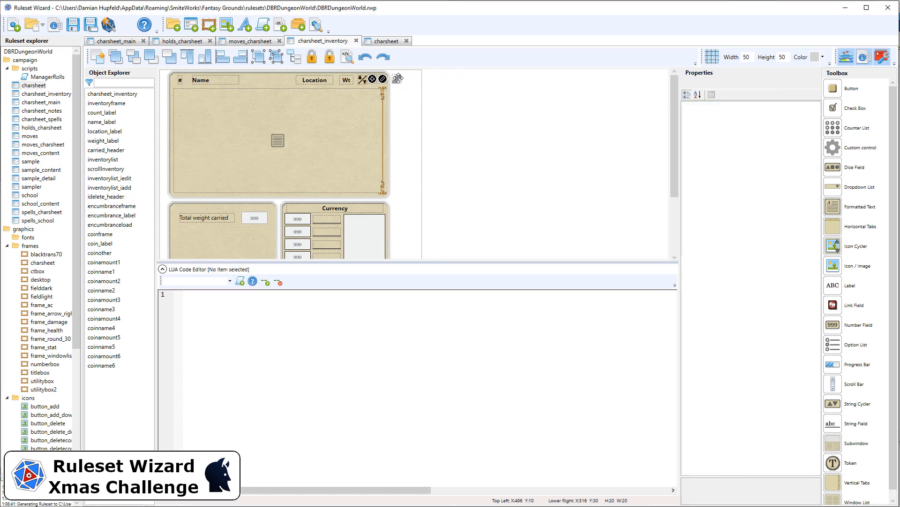
{"action": "left_click", "coordinate": [398, 79]}
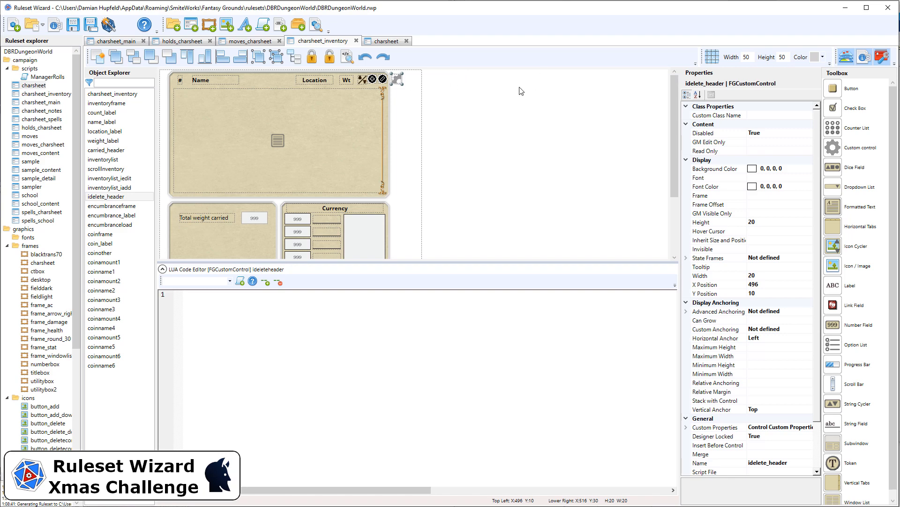
{"action": "left_click_drag", "start_coordinate": [443, 207], "coordinate": [392, 68]}
{"action": "left_click", "coordinate": [330, 61]}
{"action": "key", "text": "Right"}
{"action": "key", "text": "Right"}
{"action": "key", "text": "Right"}
{"action": "key", "text": "Right"}
{"action": "key", "text": "Right"}
{"action": "key", "text": "Right"}
{"action": "key", "text": "Right"}
{"action": "key", "text": "Right"}
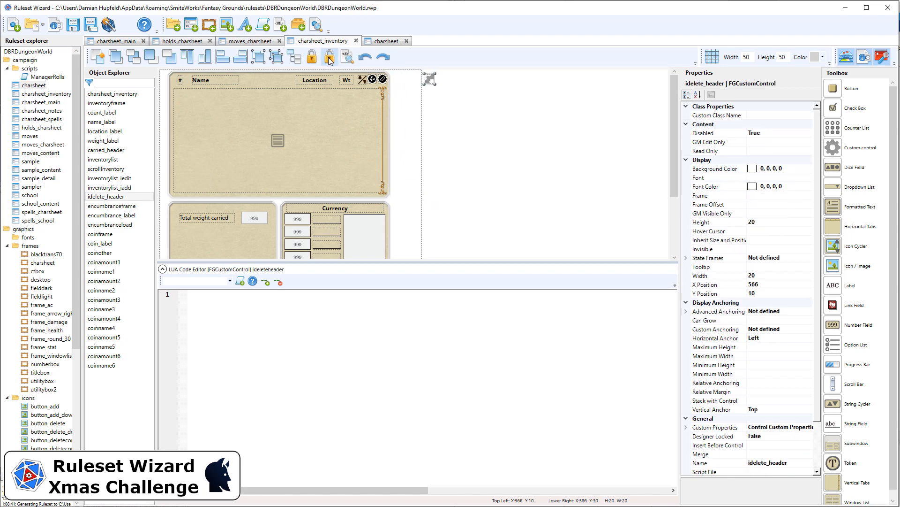
- Change the frame of the inventoryframe control to frame_windowlist
{"action": "left_click", "coordinate": [260, 78]}
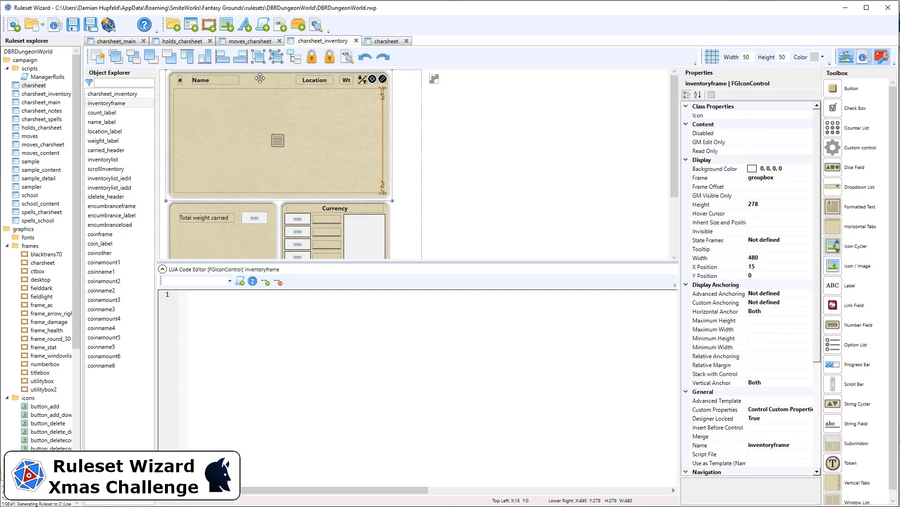
{"action": "left_click", "coordinate": [787, 180]}
{"action": "left_click", "coordinate": [809, 177]}
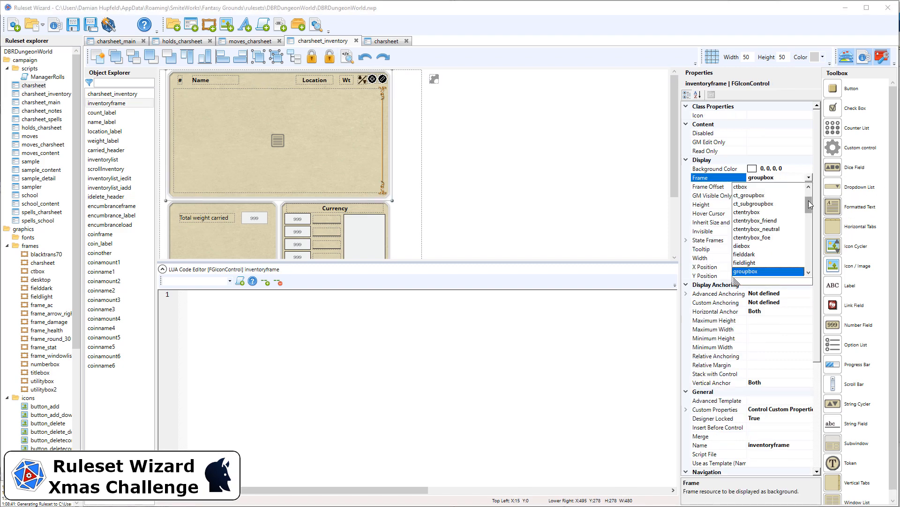
{"action": "scroll", "coordinate": [778, 235], "scroll_direction": "up", "scroll_amount": 3}
{"action": "left_click", "coordinate": [792, 236]}
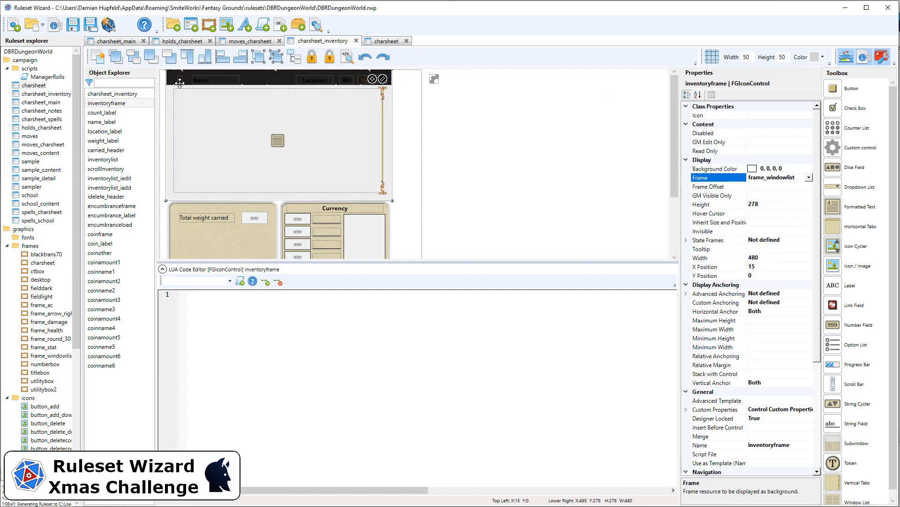
- Give the count, name, location and weight labels the reference-h font in White
{"action": "left_click", "coordinate": [116, 114]}
{"action": "left_click", "coordinate": [111, 123]}
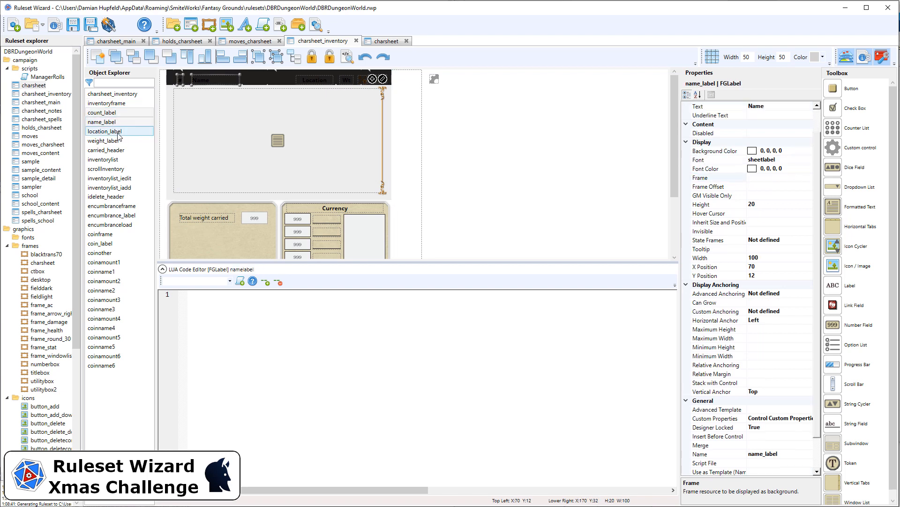
{"action": "left_click", "coordinate": [119, 134]}
{"action": "left_click", "coordinate": [117, 142]}
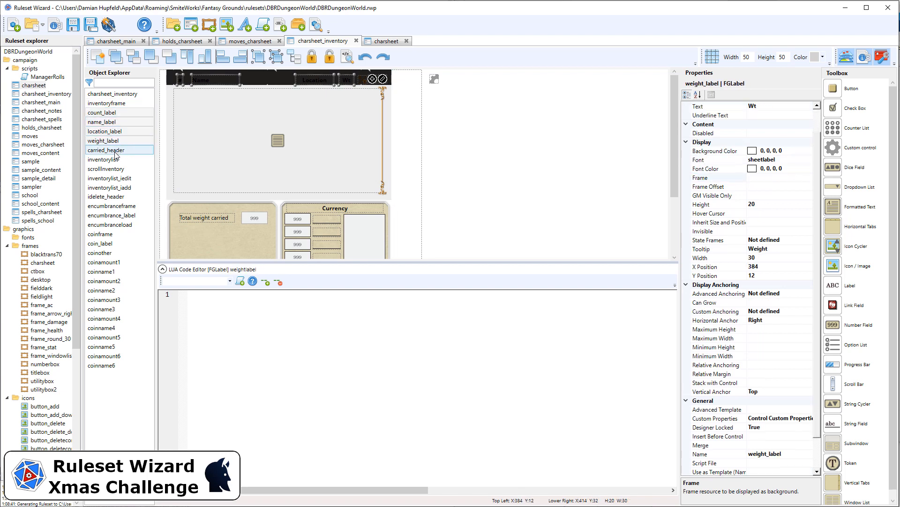
{"action": "left_click", "coordinate": [115, 154]}
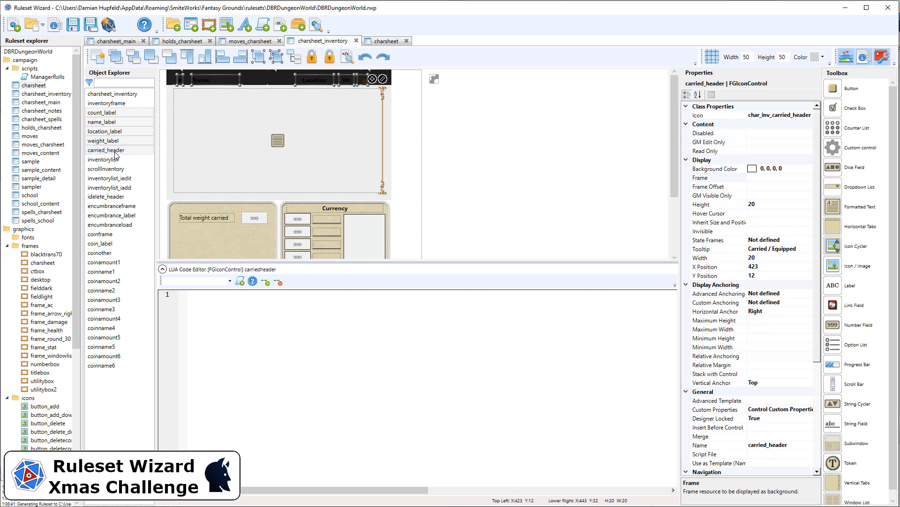
{"action": "left_click", "coordinate": [115, 143]}
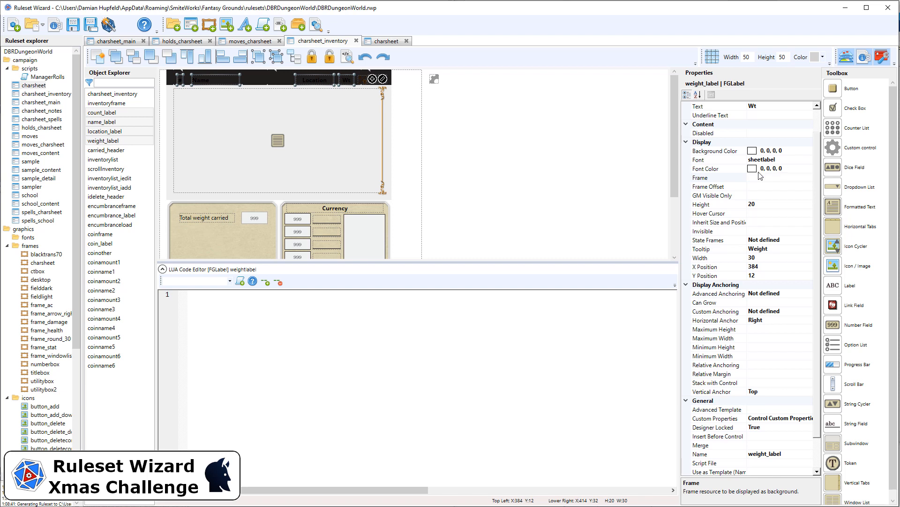
{"action": "double_click", "coordinate": [765, 159]}
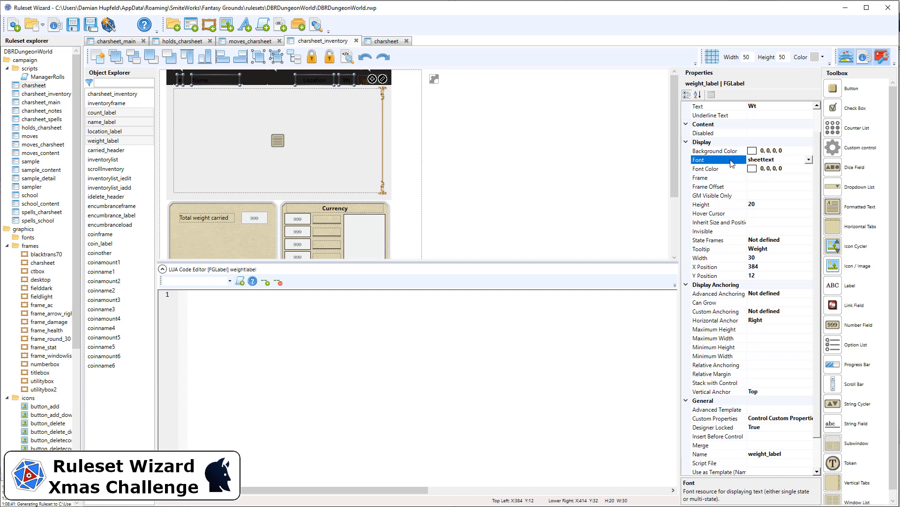
{"action": "left_click", "coordinate": [800, 158]}
{"action": "type", "text": "reference-h"}
{"action": "left_click", "coordinate": [742, 167]}
{"action": "type", "text": "White"}
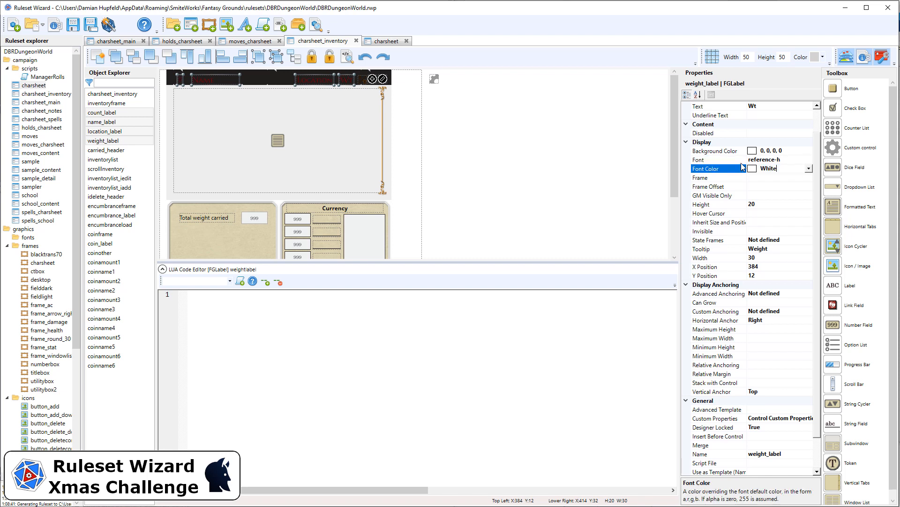
{"action": "key", "text": "Return"}
{"action": "left_click", "coordinate": [486, 115]}
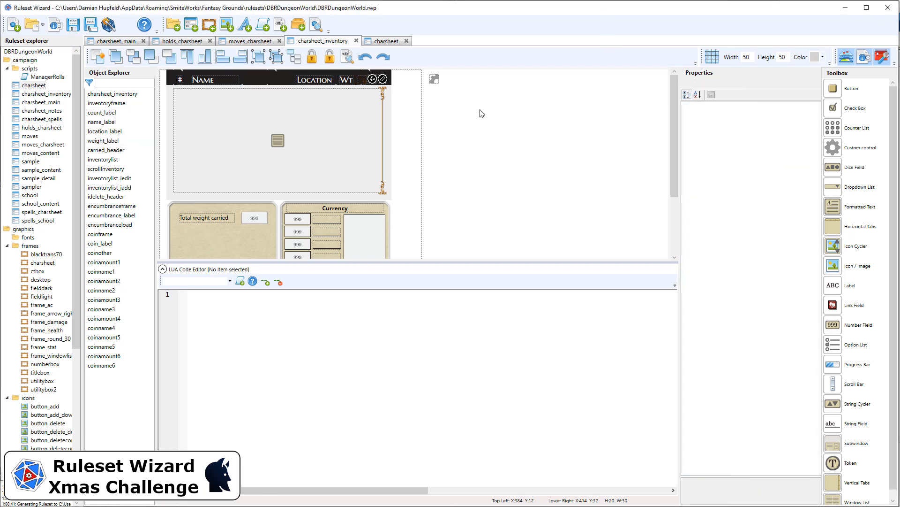
- Set the inventoryframe control's X position to 5 and its width to 555
{"action": "left_click", "coordinate": [388, 125]}
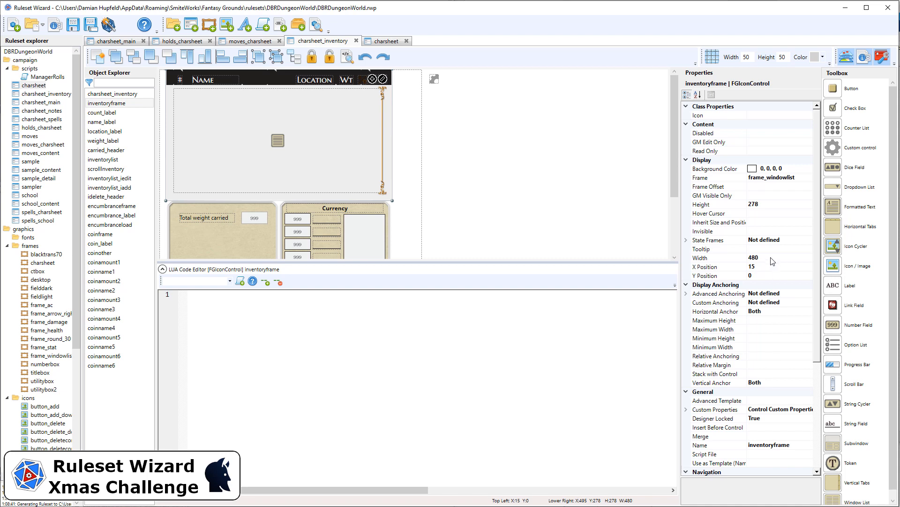
{"action": "left_click", "coordinate": [784, 266]}
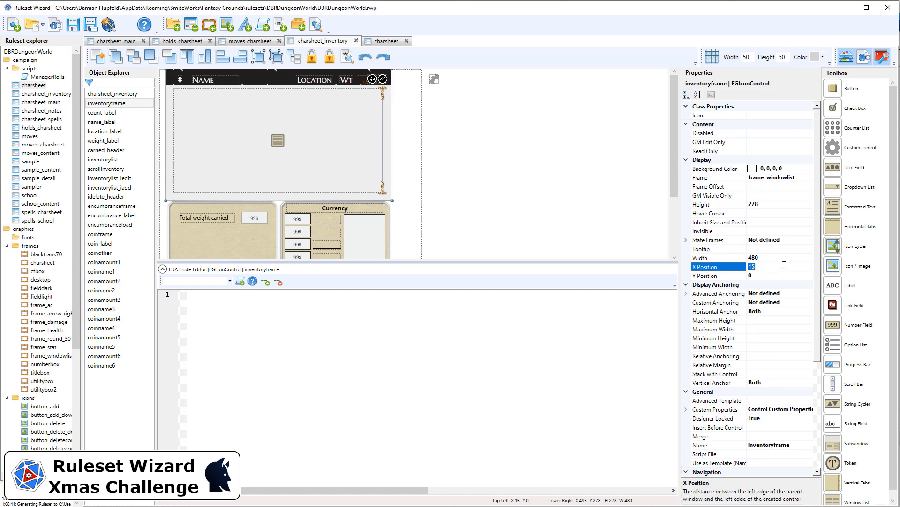
{"action": "type", "text": "5"}
{"action": "key", "text": "Return"}
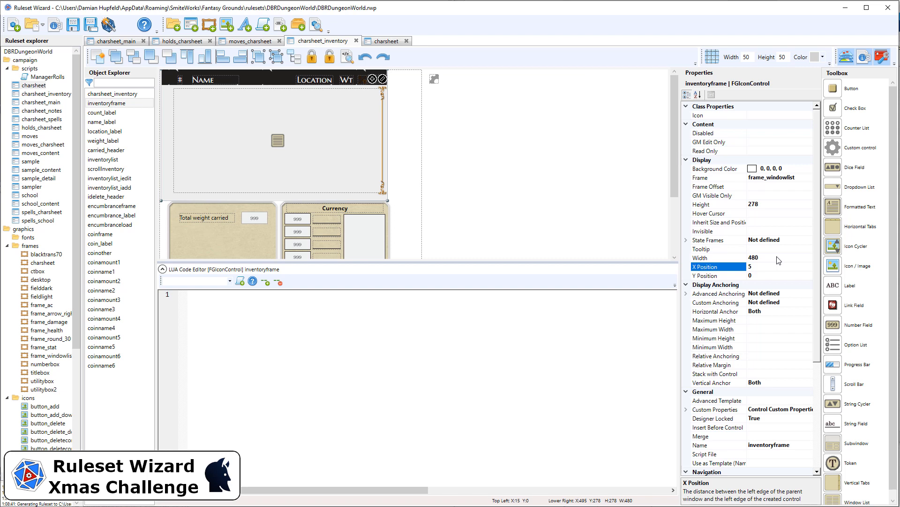
{"action": "left_click", "coordinate": [778, 259]}
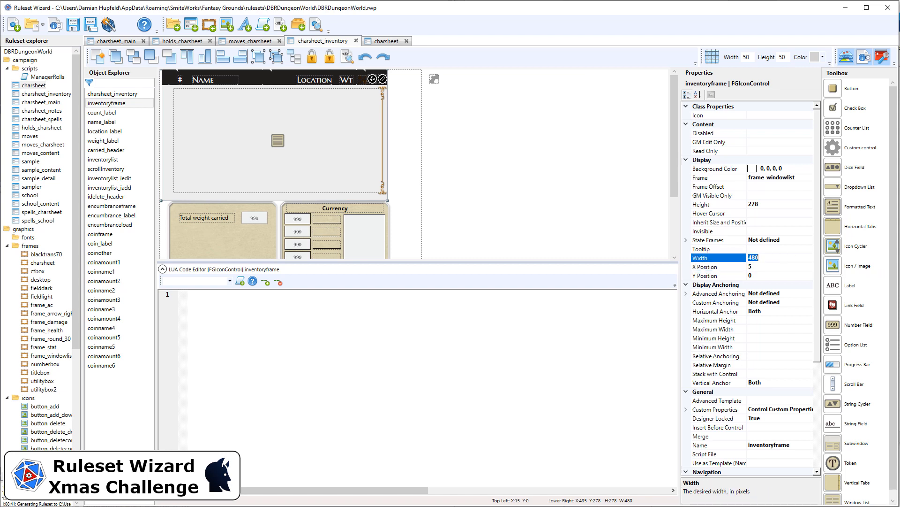
{"action": "type", "text": "555"}
{"action": "key", "text": "Return"}
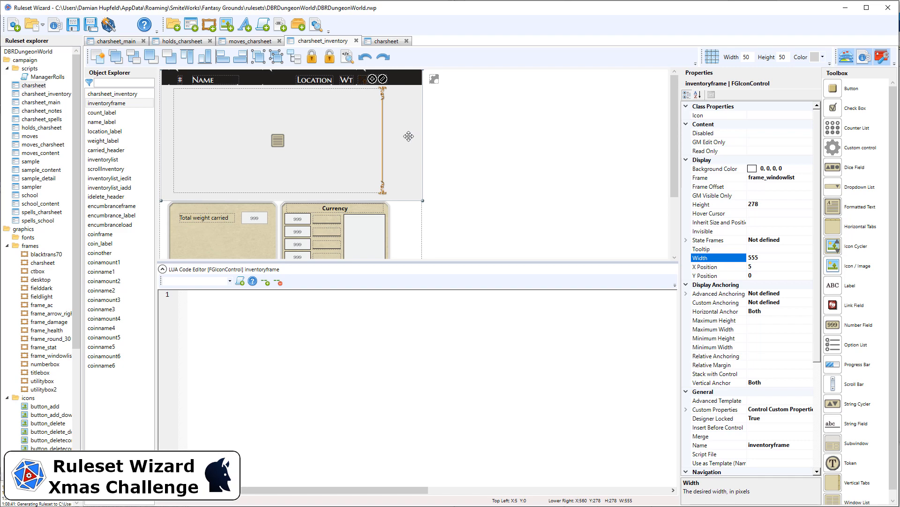
- Shift the location and weight labels, carried header, and list edit and add buttons right together, placing the add button at X 514
{"action": "left_click_drag", "start_coordinate": [428, 93], "coordinate": [299, 74]}
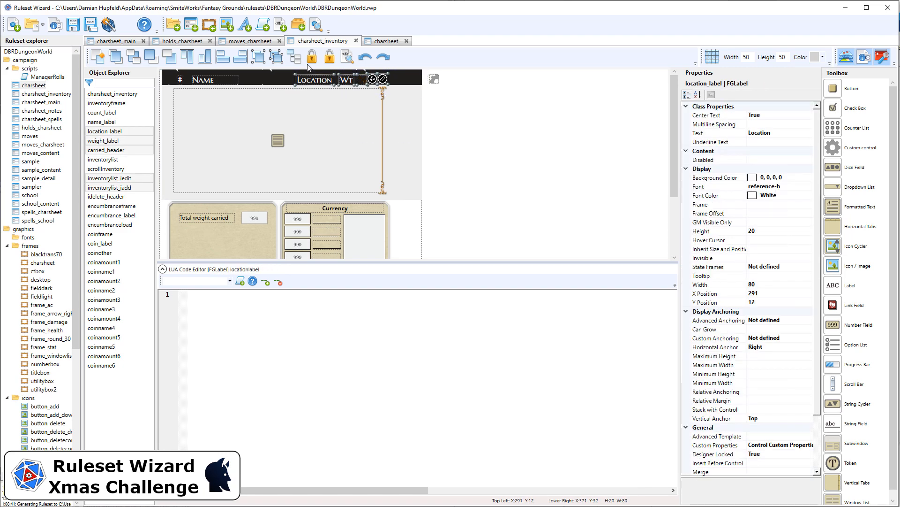
{"action": "key", "text": "Right"}
{"action": "key", "text": "Right"}
{"action": "key", "text": "Right"}
{"action": "key", "text": "Right"}
{"action": "key", "text": "Right"}
{"action": "key", "text": "Right"}
{"action": "key", "text": "Right"}
{"action": "key", "text": "Right"}
{"action": "key", "text": "Right"}
{"action": "key", "text": "Right"}
{"action": "key", "text": "Right"}
{"action": "key", "text": "Right"}
{"action": "key", "text": "Right"}
{"action": "key", "text": "Right"}
{"action": "key", "text": "Right"}
{"action": "key", "text": "Right"}
{"action": "key", "text": "Right"}
{"action": "key", "text": "Right"}
{"action": "key", "text": "Right"}
{"action": "key", "text": "Right"}
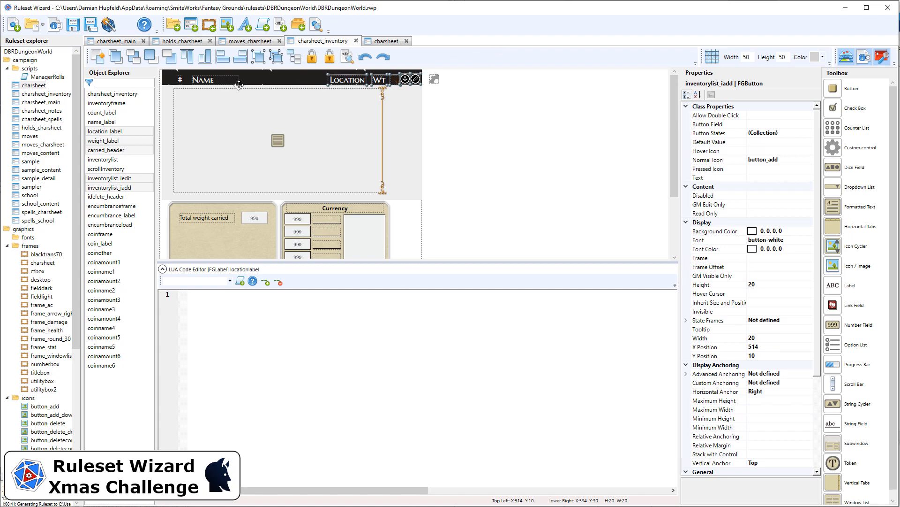
- Unlock the count and name labels and shift them left together, placing the name label at X 60
{"action": "left_click", "coordinate": [218, 80]}
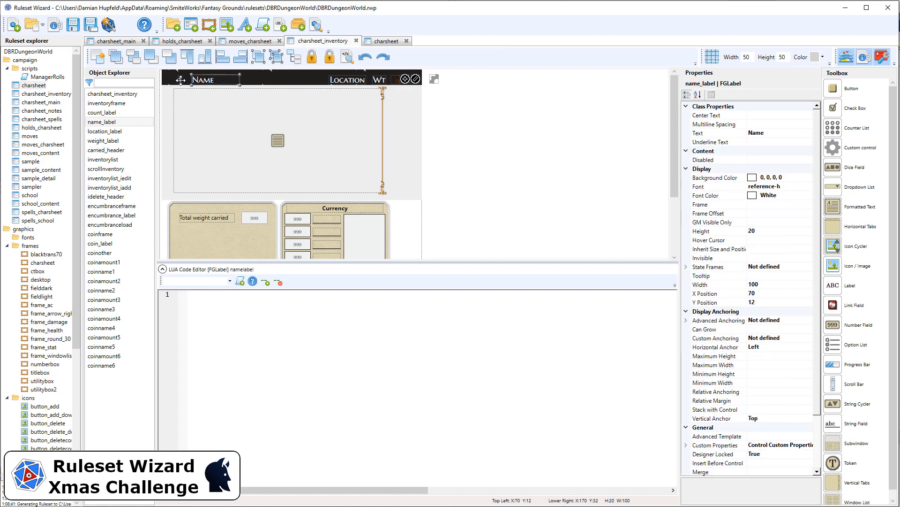
{"action": "left_click", "coordinate": [181, 80], "text": "ctrl"}
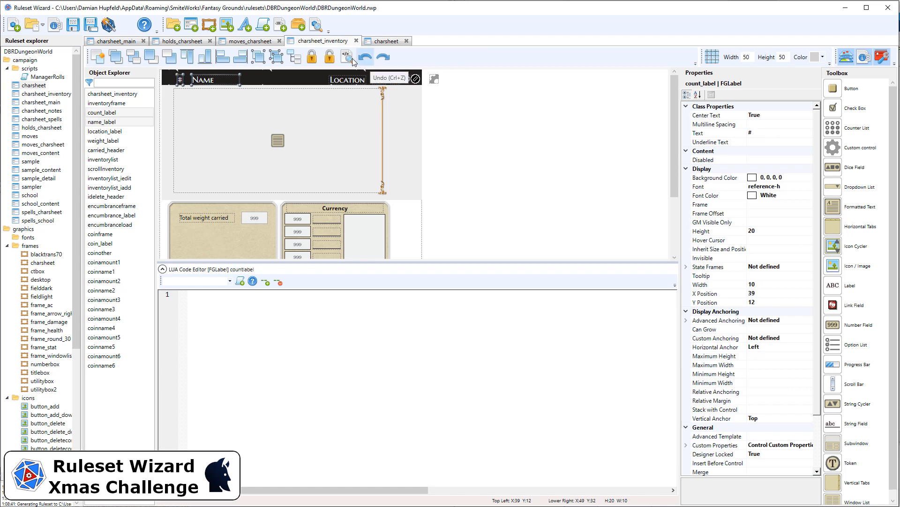
{"action": "left_click", "coordinate": [331, 57]}
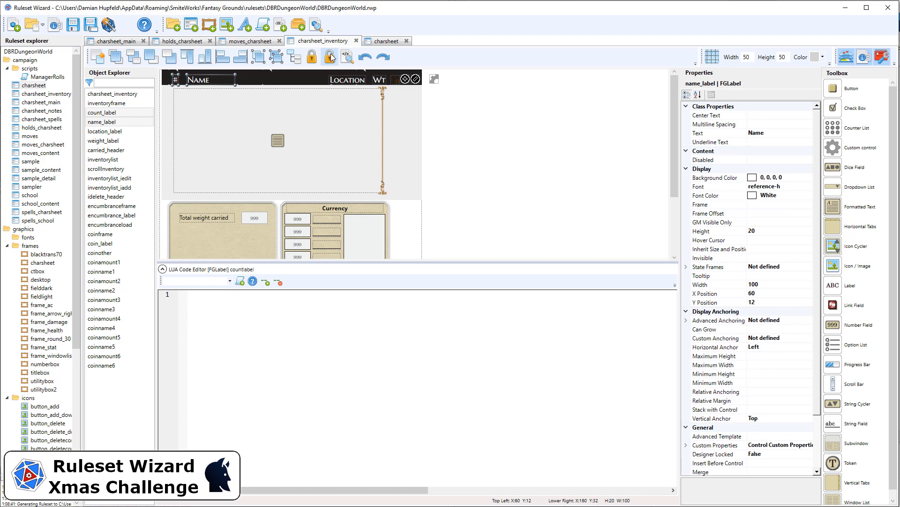
- Unlock the scrollInventory scroll bar and move it right to X position 535
{"action": "left_click", "coordinate": [383, 132]}
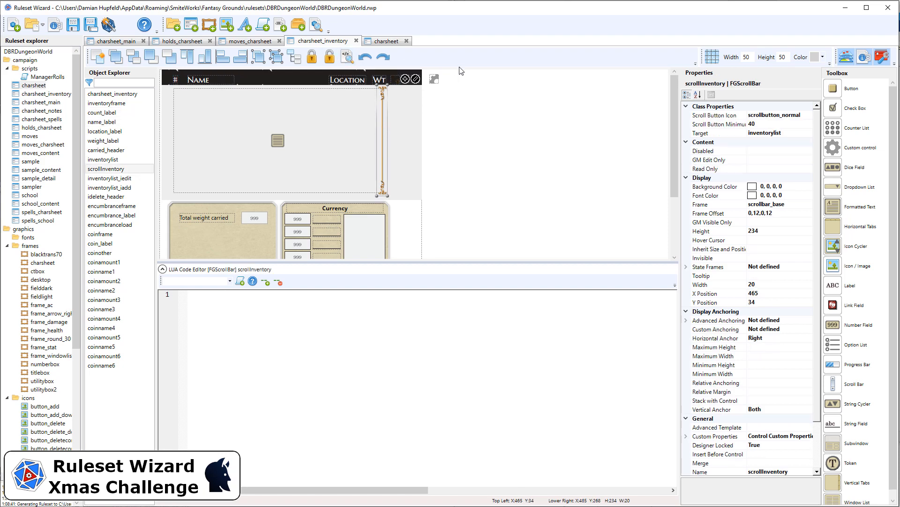
{"action": "key", "text": "Right"}
{"action": "key", "text": "Right"}
{"action": "key", "text": "Right"}
{"action": "key", "text": "Right"}
{"action": "key", "text": "Right"}
{"action": "key", "text": "Right"}
{"action": "key", "text": "Right"}
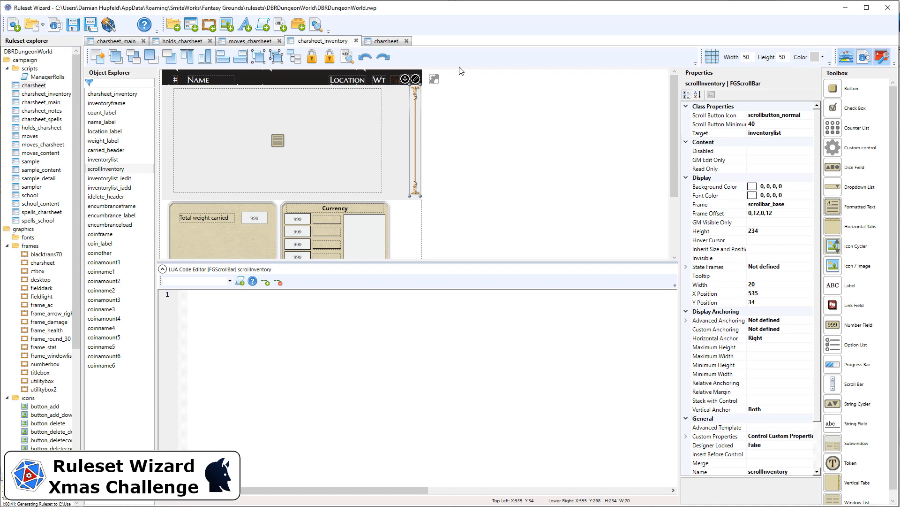
- Resize the inventorylist control to 524 wide and 234 high, with its corner at X 10, Y 38
{"action": "left_click", "coordinate": [310, 146]}
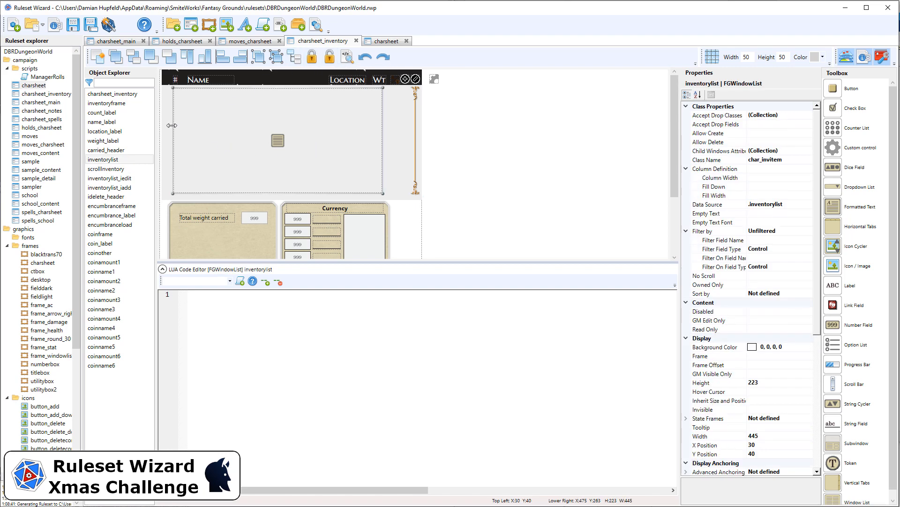
{"action": "left_click_drag", "start_coordinate": [174, 126], "coordinate": [164, 127]}
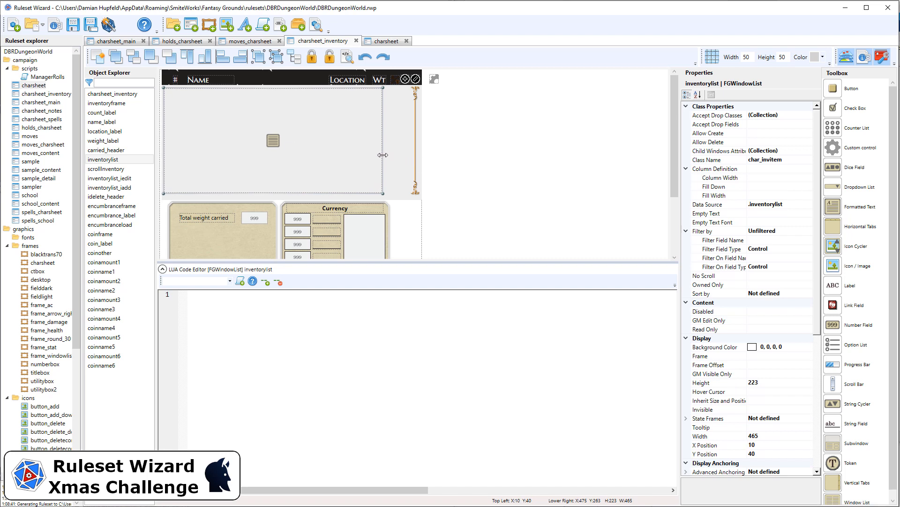
{"action": "left_click_drag", "start_coordinate": [383, 155], "coordinate": [411, 159]}
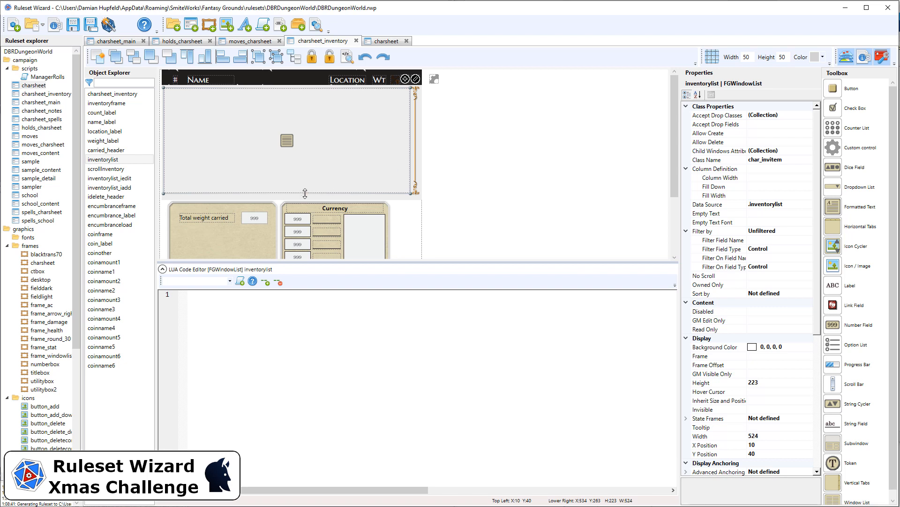
{"action": "left_click_drag", "start_coordinate": [305, 193], "coordinate": [307, 197]}
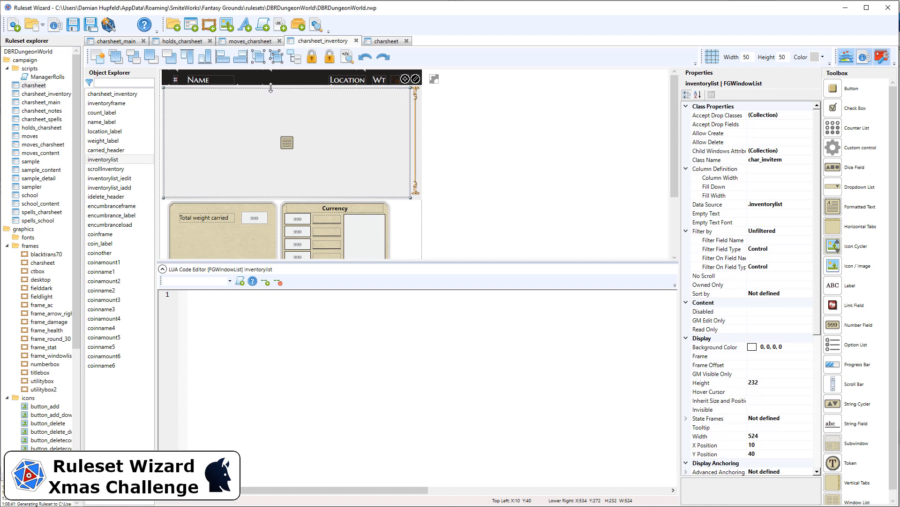
{"action": "left_click_drag", "start_coordinate": [284, 87], "coordinate": [284, 85]}
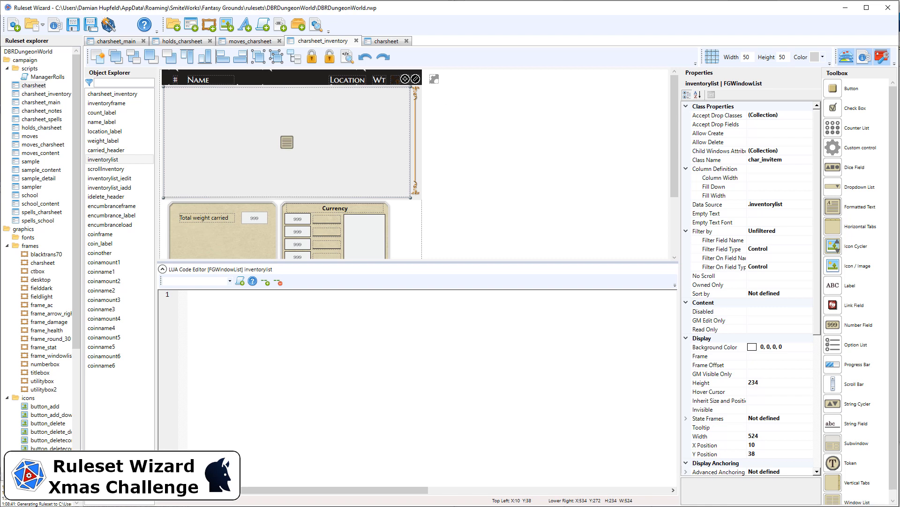
- Generate the ruleset, switch to Fantasy Grounds and check the Inventory tab of the Dwarf Fighter's character sheet
{"action": "left_click", "coordinate": [109, 26]}
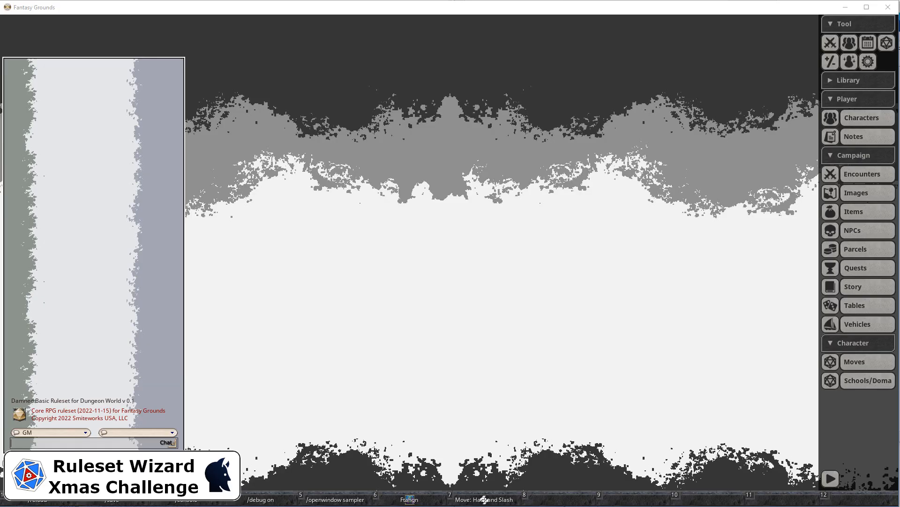
{"action": "left_click", "coordinate": [422, 496]}
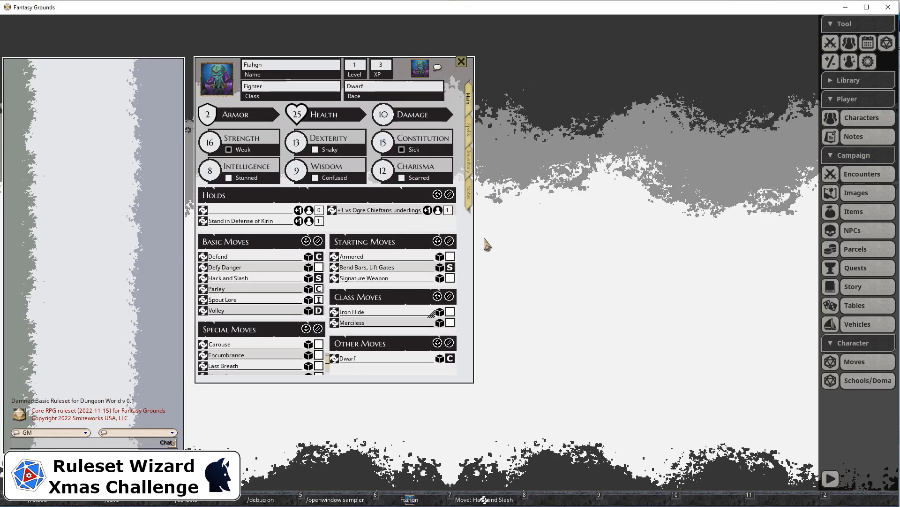
{"action": "left_click", "coordinate": [471, 165]}
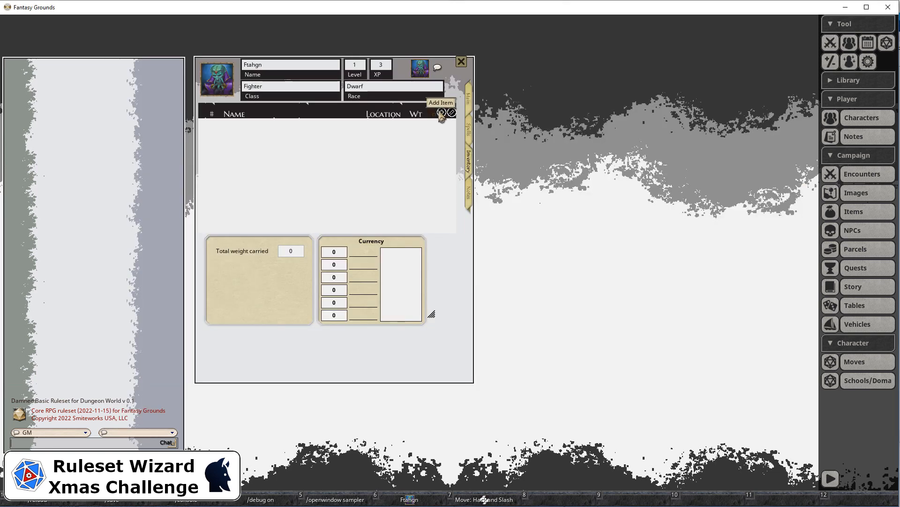
- Switch back to Ruleset Wizard, set the inventoryframe control's width to 554 and generate the ruleset again
{"action": "key", "text": "alt+Tab"}
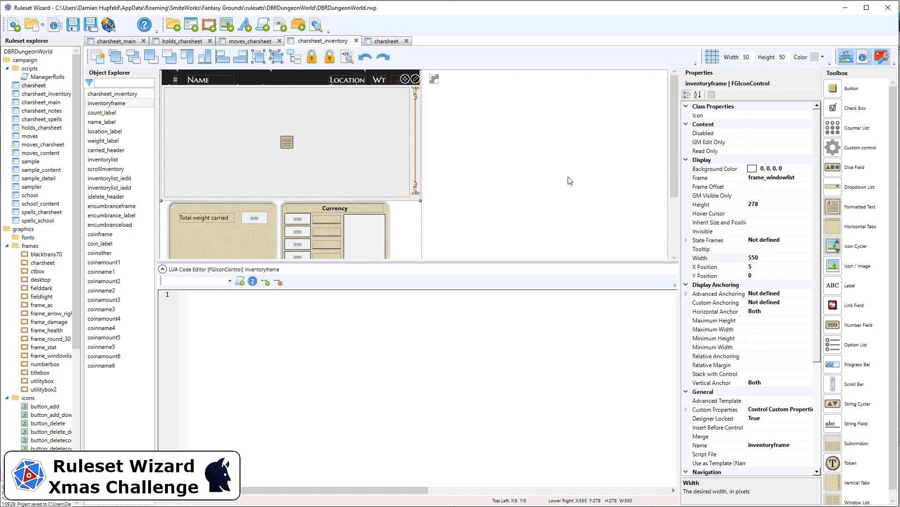
{"action": "left_click", "coordinate": [769, 257]}
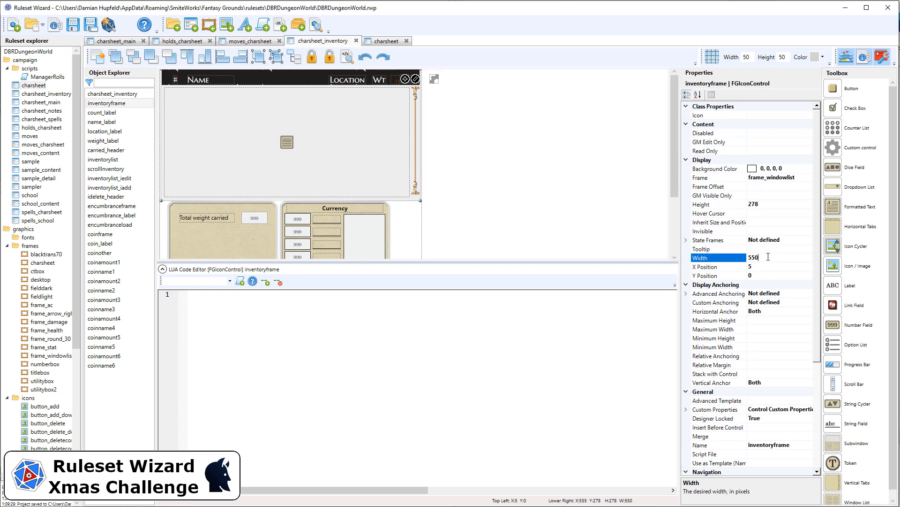
{"action": "type", "text": "4"}
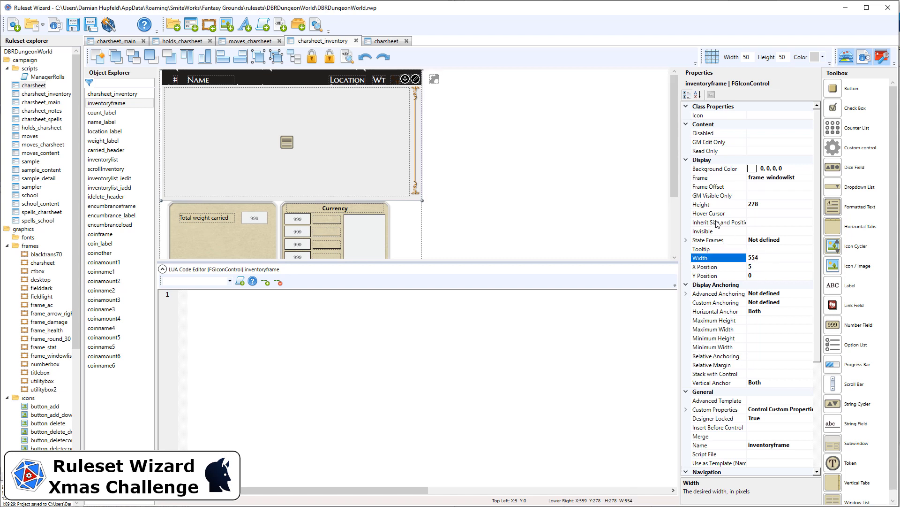
{"action": "left_click", "coordinate": [108, 26]}
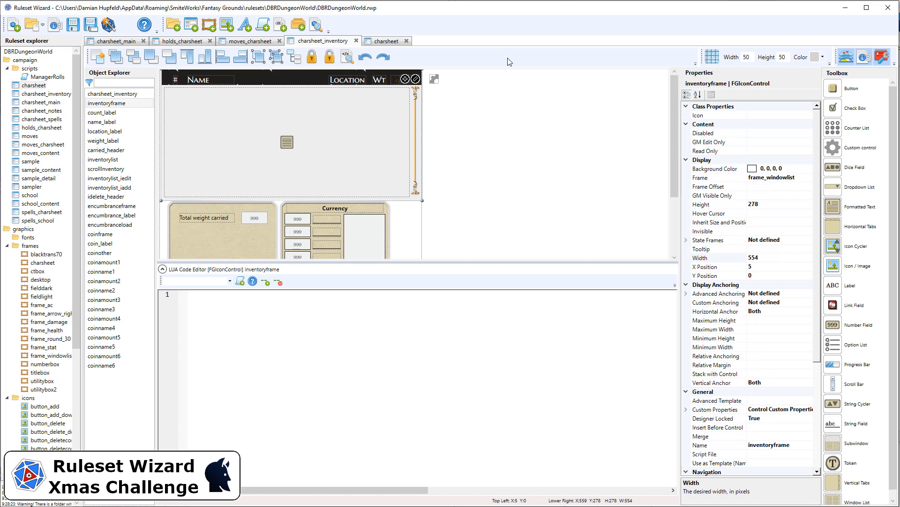
- Switch to Fantasy Grounds, turn debug on and identify the carried/equipped header control on the Inventory tab
{"action": "key", "text": "alt+Tab"}
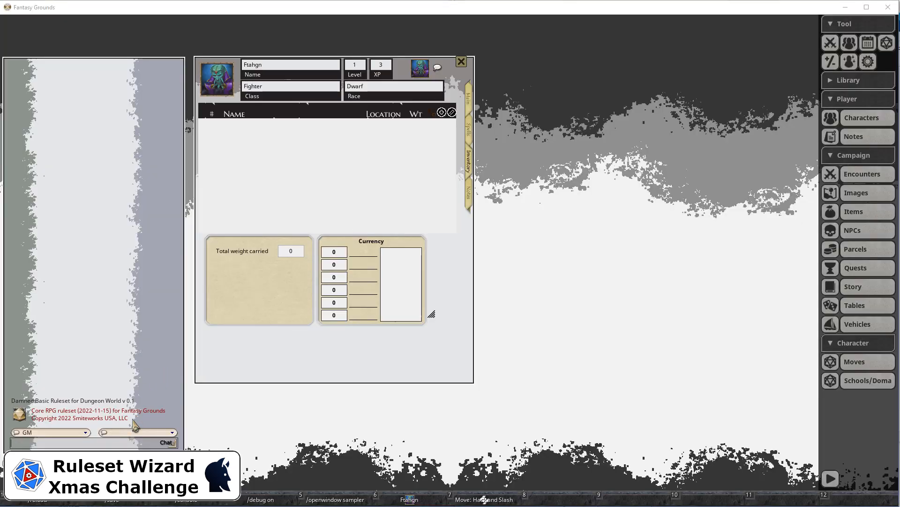
{"action": "left_click", "coordinate": [258, 500]}
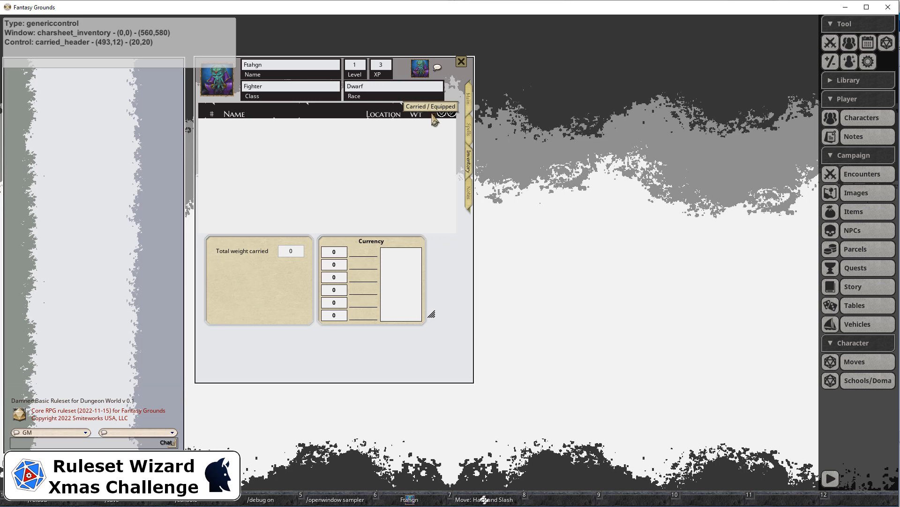
{"action": "left_click", "coordinate": [846, 7]}
- Switch to Notepad++ and search the .xml and .lua files in the rulesets\202212\CoreRPG folder for "carried header"
{"action": "left_click", "coordinate": [515, 124]}
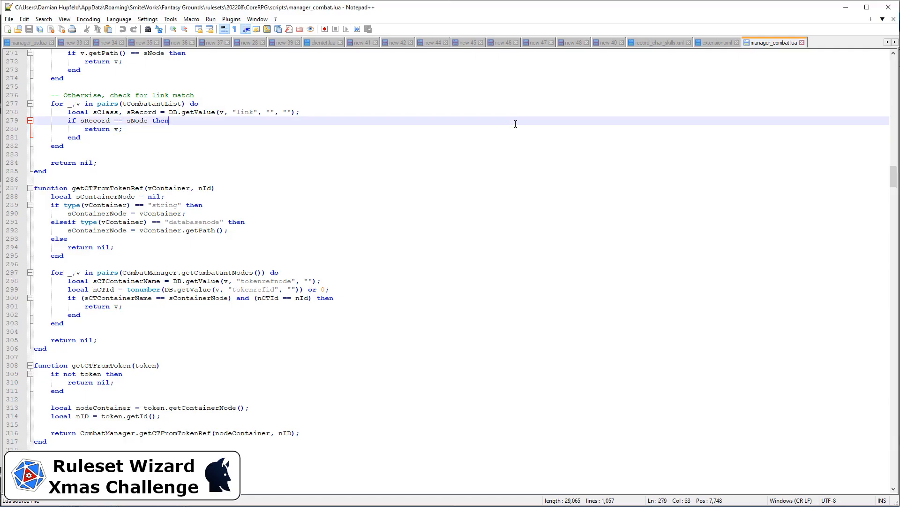
{"action": "key", "text": "ctrl+f"}
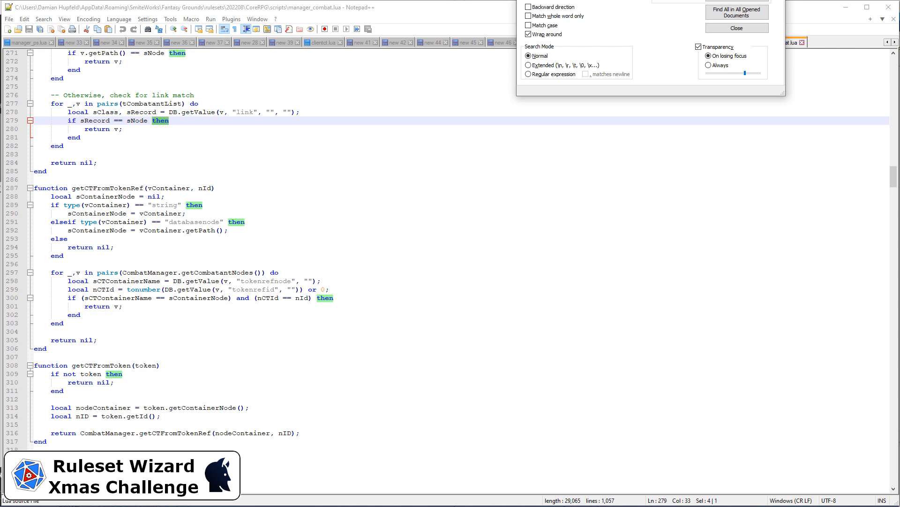
{"action": "left_click_drag", "start_coordinate": [722, 1], "coordinate": [687, 63]}
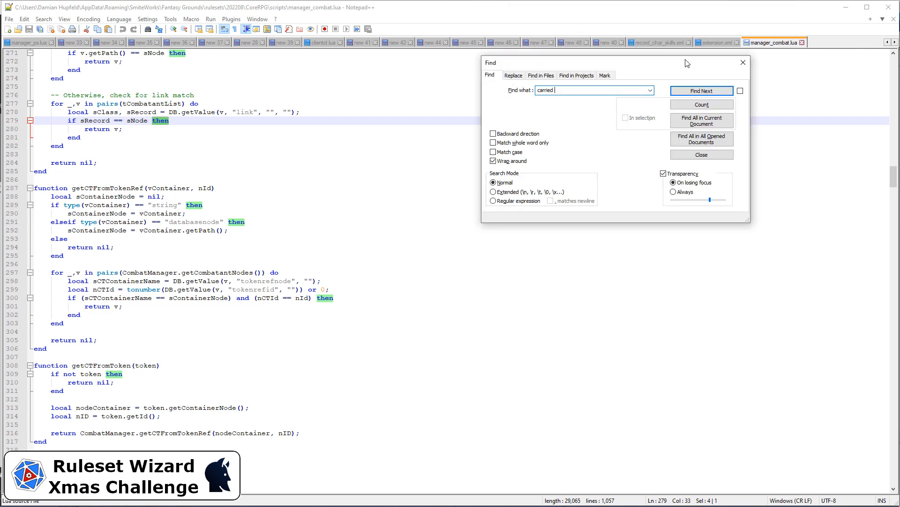
{"action": "left_click", "coordinate": [541, 75]}
{"action": "key", "text": "Tab"}
{"action": "key", "text": "Tab"}
{"action": "key", "text": "Tab"}
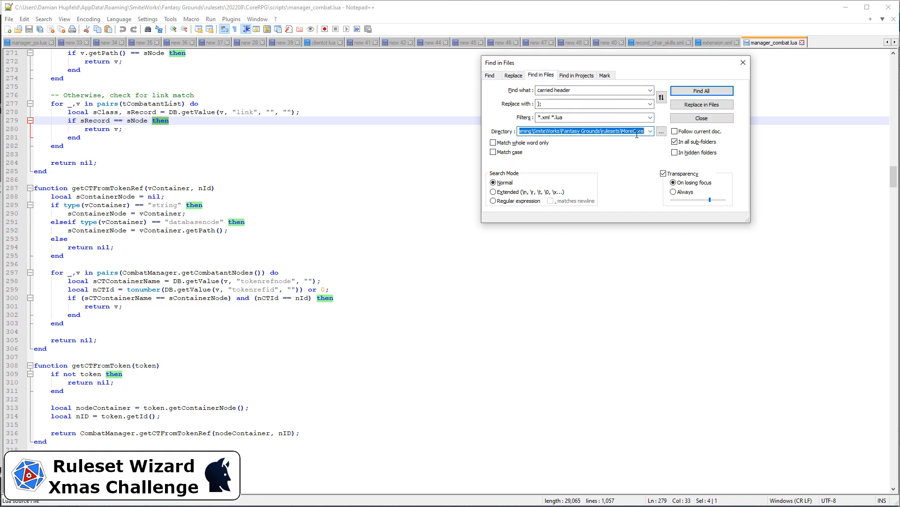
{"action": "left_click", "coordinate": [650, 131]}
{"action": "left_click", "coordinate": [651, 150]}
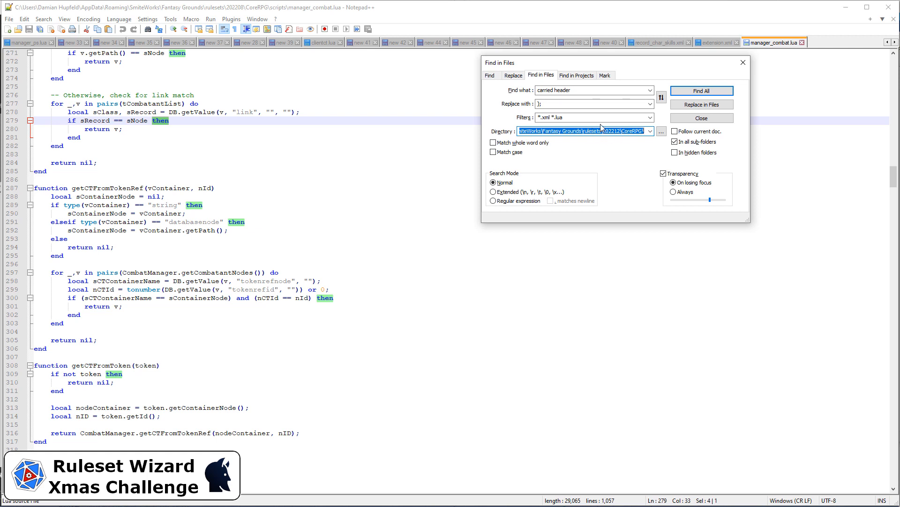
{"action": "left_click", "coordinate": [702, 92]}
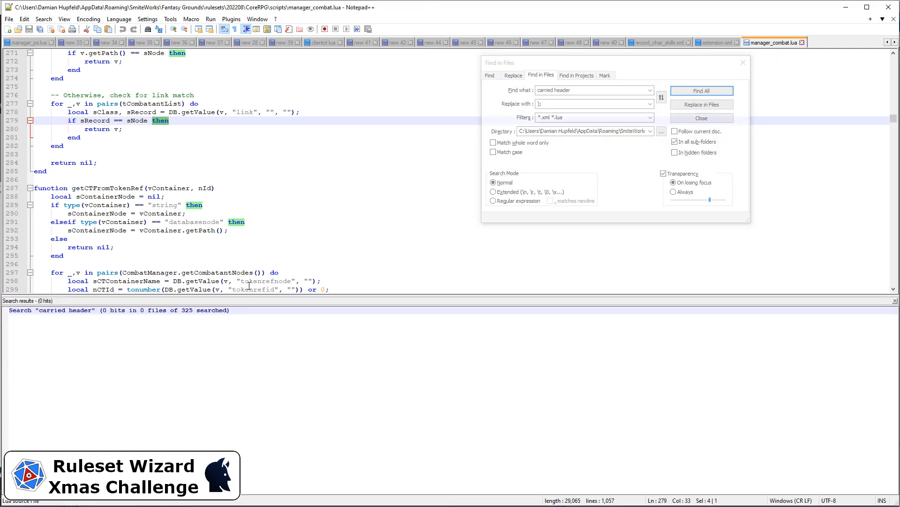
- Shorten the search term to "carried" and search the CoreRPG files again
{"action": "left_click", "coordinate": [592, 91]}
{"action": "double_click", "coordinate": [555, 89]}
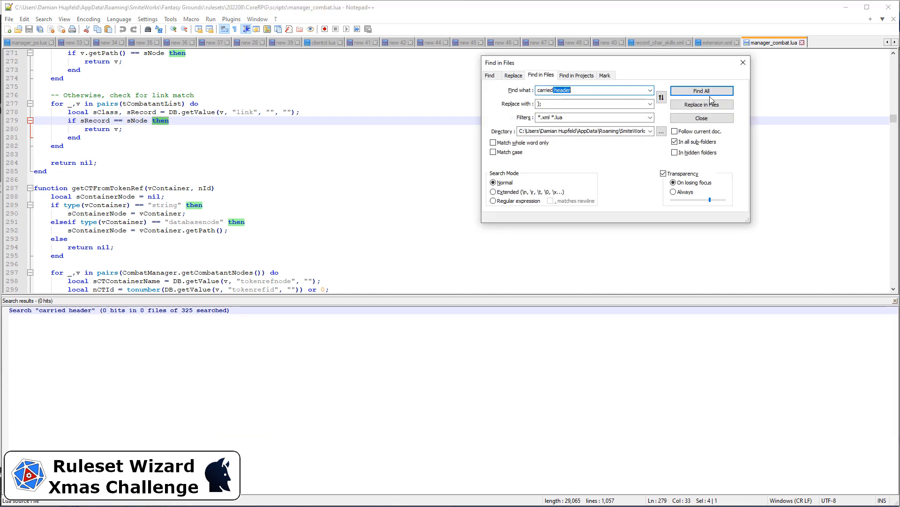
{"action": "key", "text": "BackSpace"}
{"action": "left_click", "coordinate": [710, 96]}
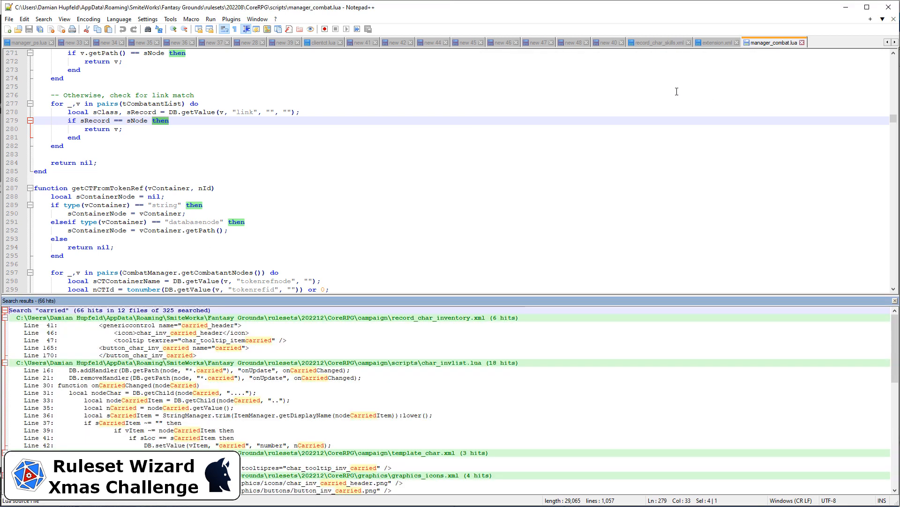
- Open the carried_header result in record_char_inventory.xml and select the control's icon name, char_inv_carried_header
{"action": "left_click", "coordinate": [209, 332]}
{"action": "left_click", "coordinate": [219, 325]}
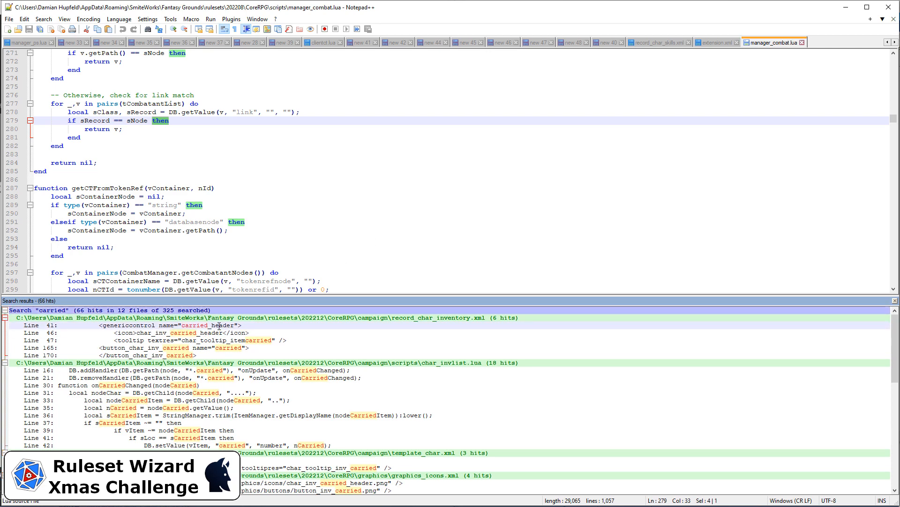
{"action": "double_click", "coordinate": [220, 325]}
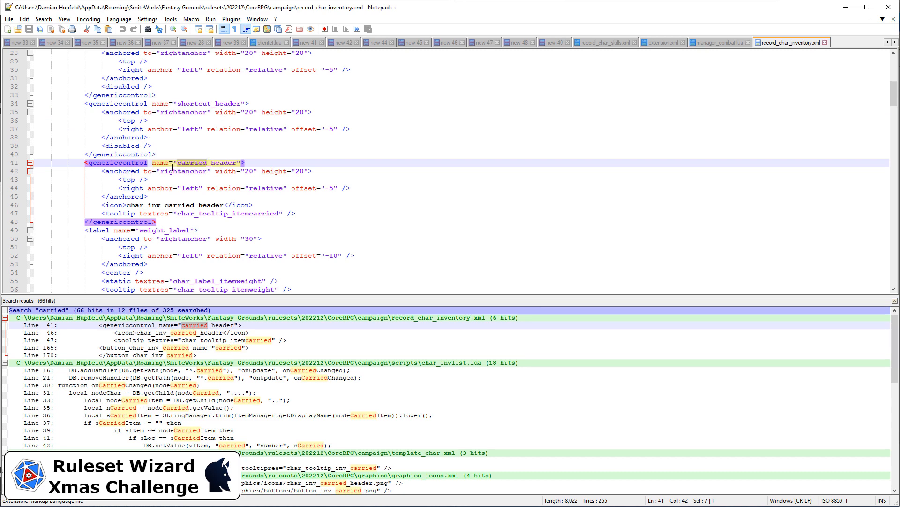
{"action": "double_click", "coordinate": [178, 206]}
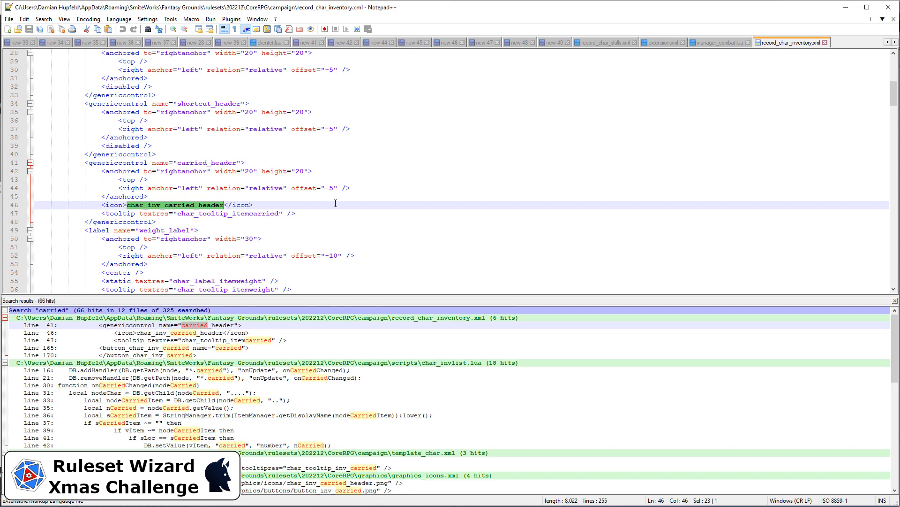
- Search the CoreRPG files for char_inv_carried_header and open its icon definition in graphics_icons.xml
{"action": "key", "text": "ctrl+f"}
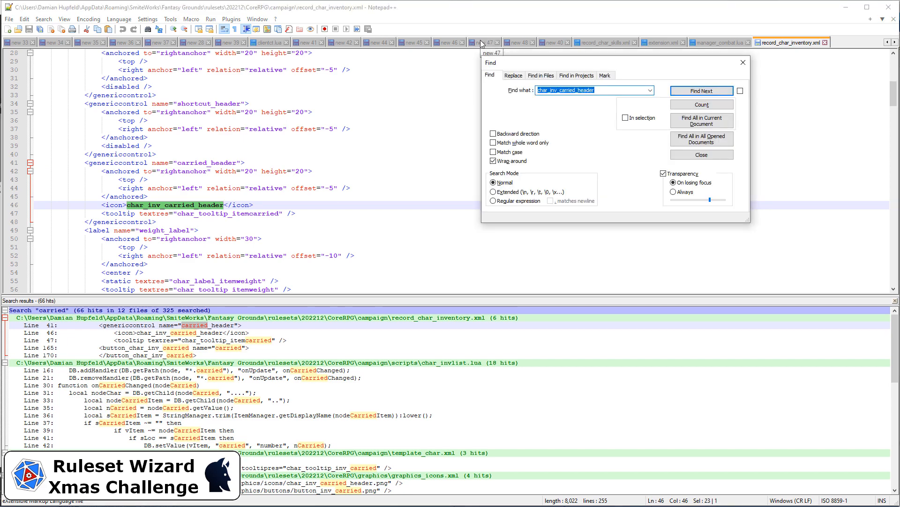
{"action": "left_click", "coordinate": [541, 75]}
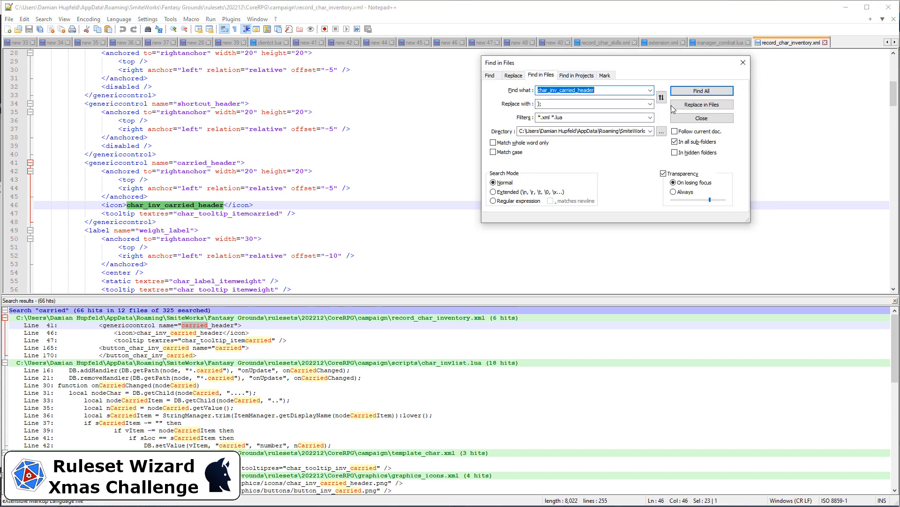
{"action": "left_click", "coordinate": [678, 92]}
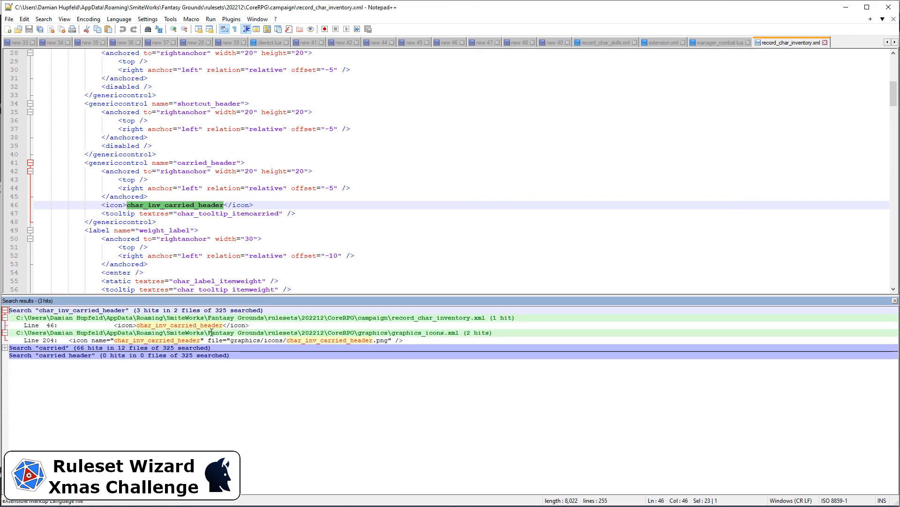
{"action": "double_click", "coordinate": [158, 340]}
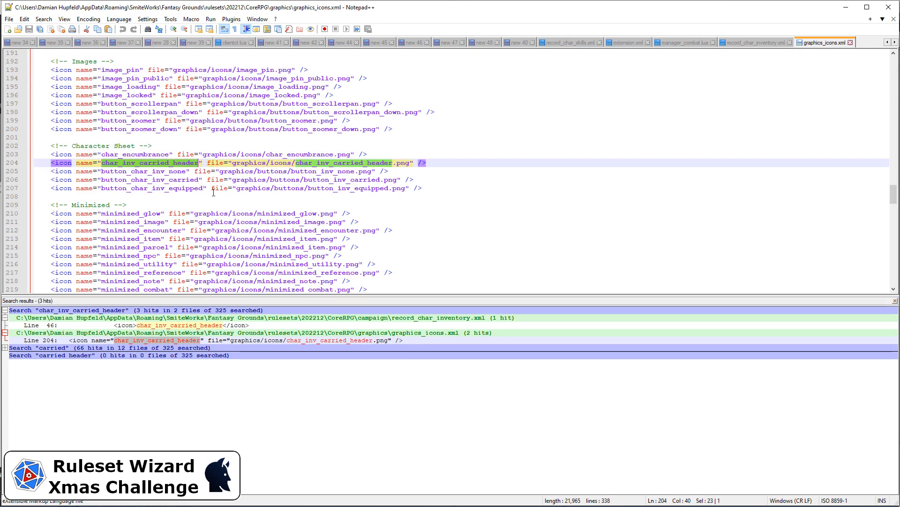
{"action": "left_click", "coordinate": [323, 167]}
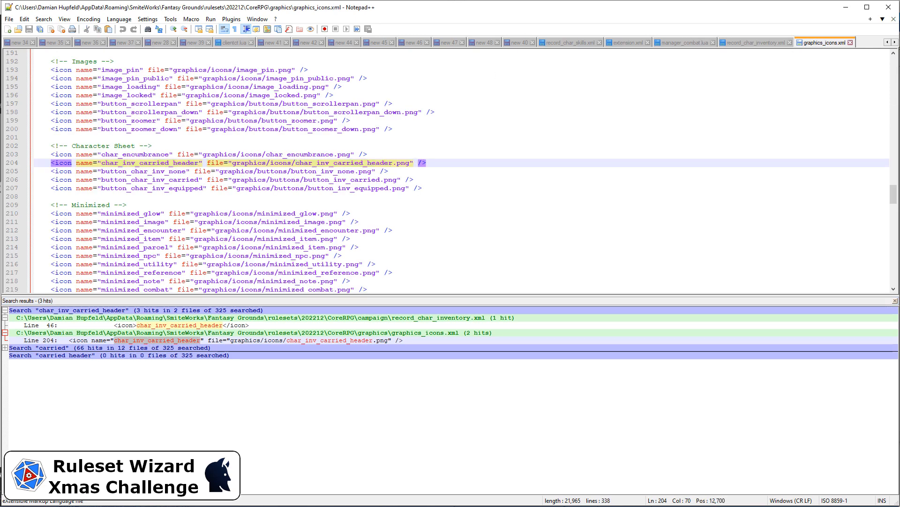
- Switch to File Explorer and browse to the rulesets\202212\CoreRPG\graphics\icons folder
{"action": "key", "text": "alt+Tab"}
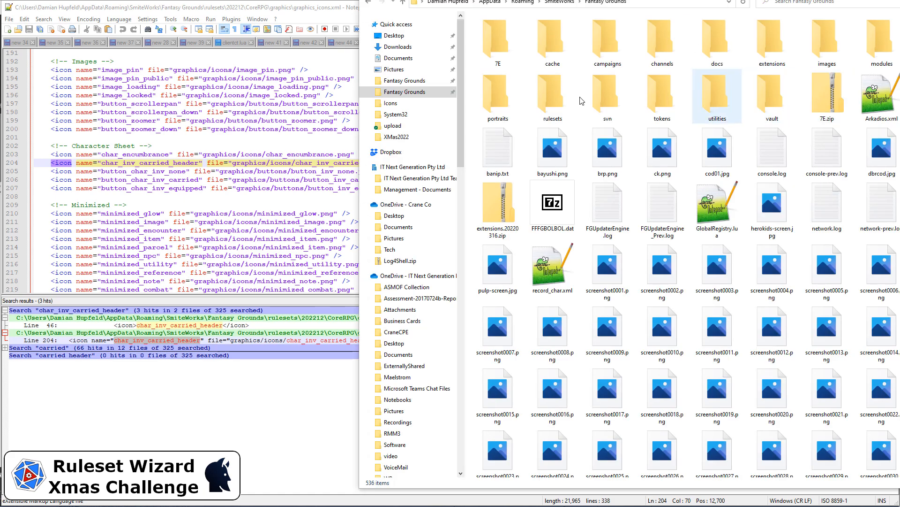
{"action": "double_click", "coordinate": [557, 100]}
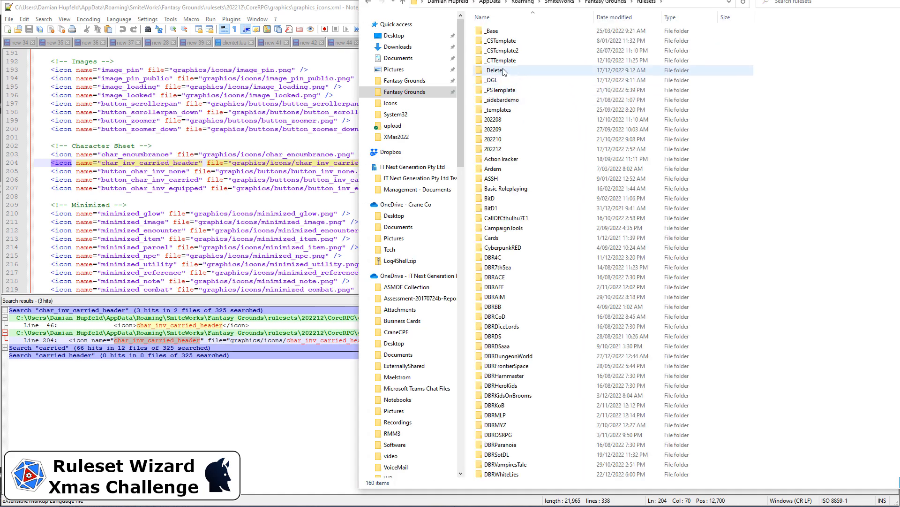
{"action": "double_click", "coordinate": [505, 146]}
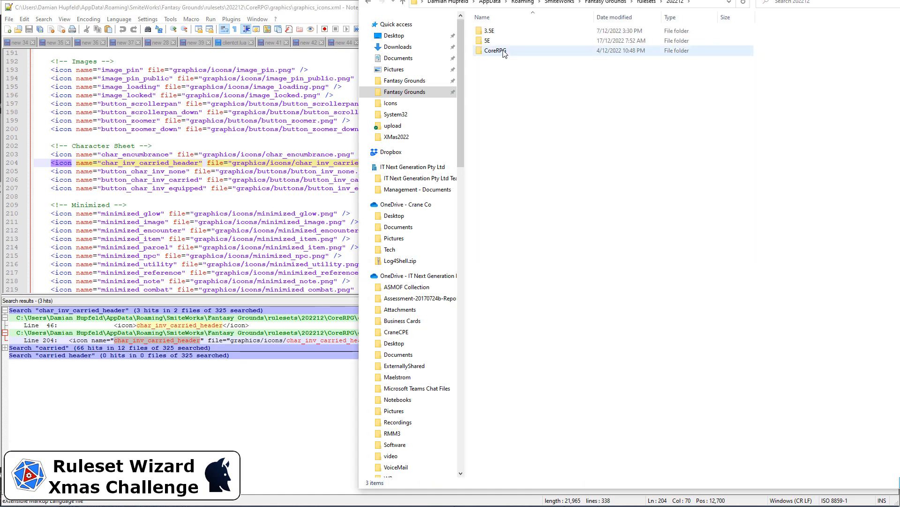
{"action": "double_click", "coordinate": [504, 51]}
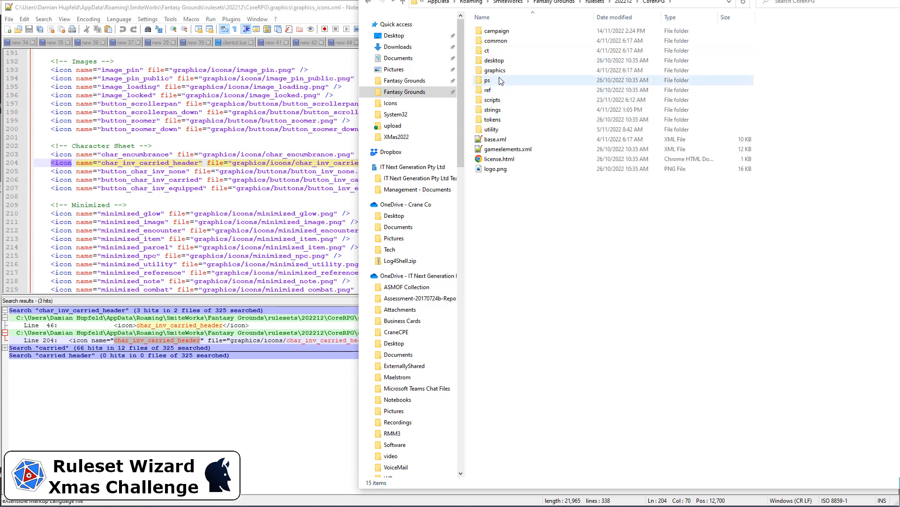
{"action": "left_click", "coordinate": [500, 73]}
{"action": "double_click", "coordinate": [500, 72]}
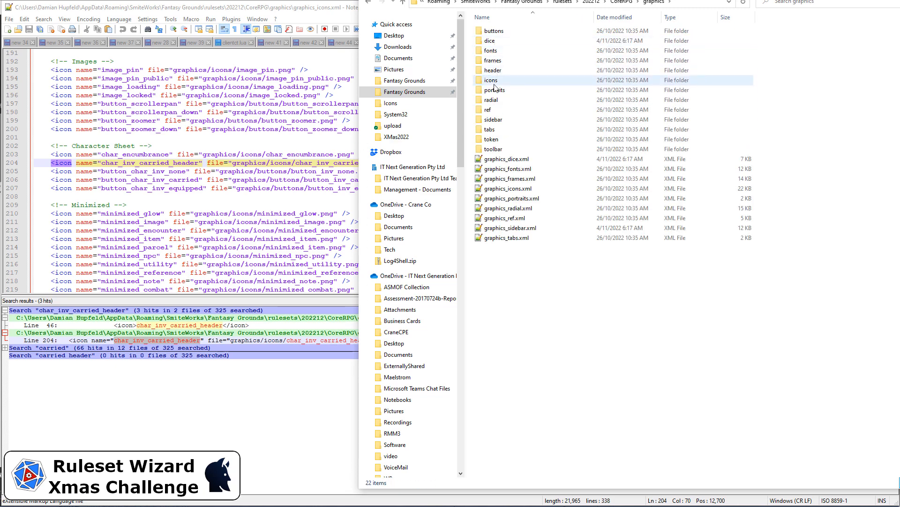
{"action": "double_click", "coordinate": [498, 85]}
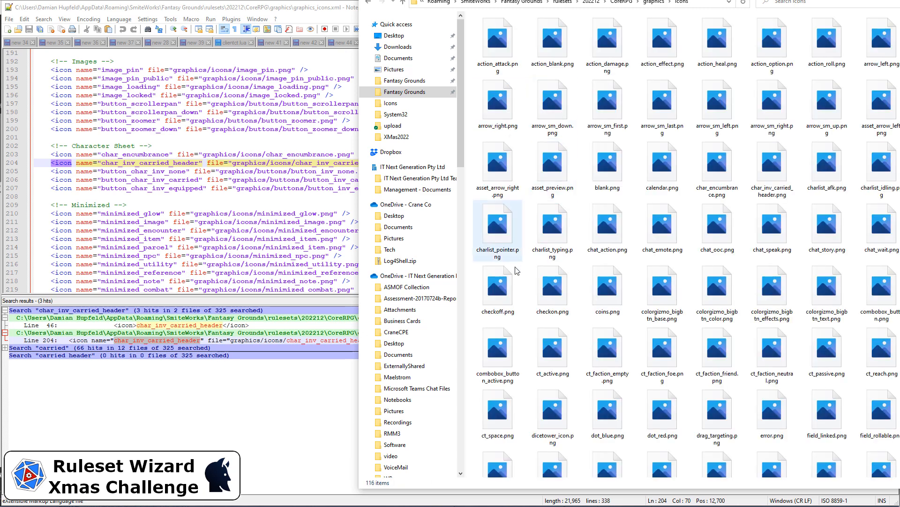
- Preview char_inv_carried_header.png from the CoreRPG icons folder, and close the image viewer
{"action": "left_click", "coordinate": [506, 287]}
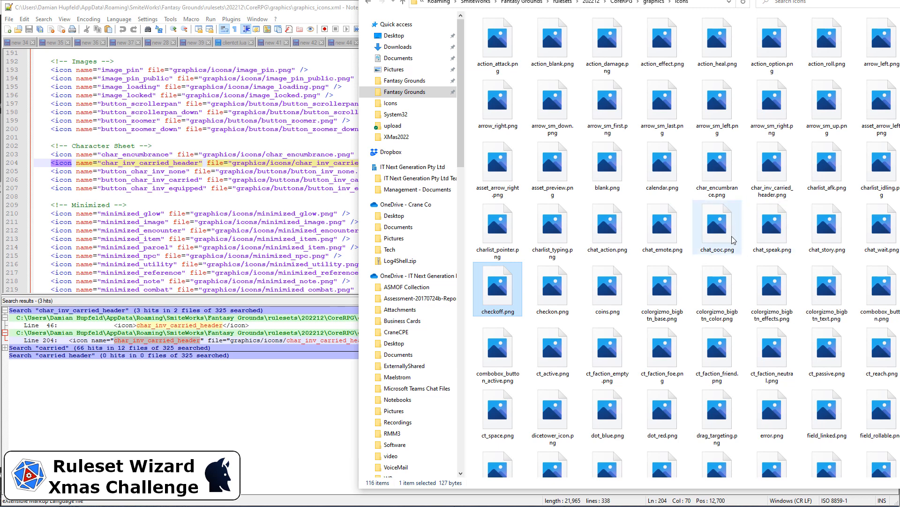
{"action": "left_click", "coordinate": [725, 193]}
{"action": "left_click", "coordinate": [779, 192]}
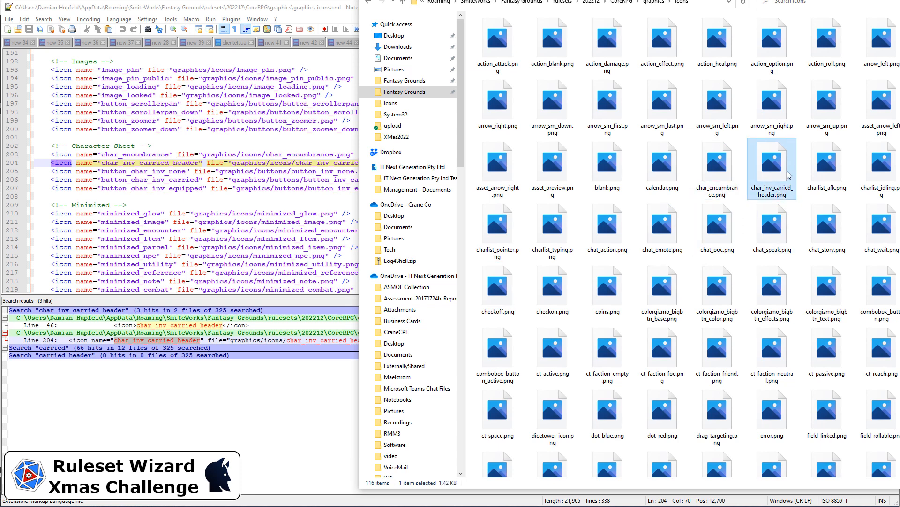
{"action": "double_click", "coordinate": [774, 168]}
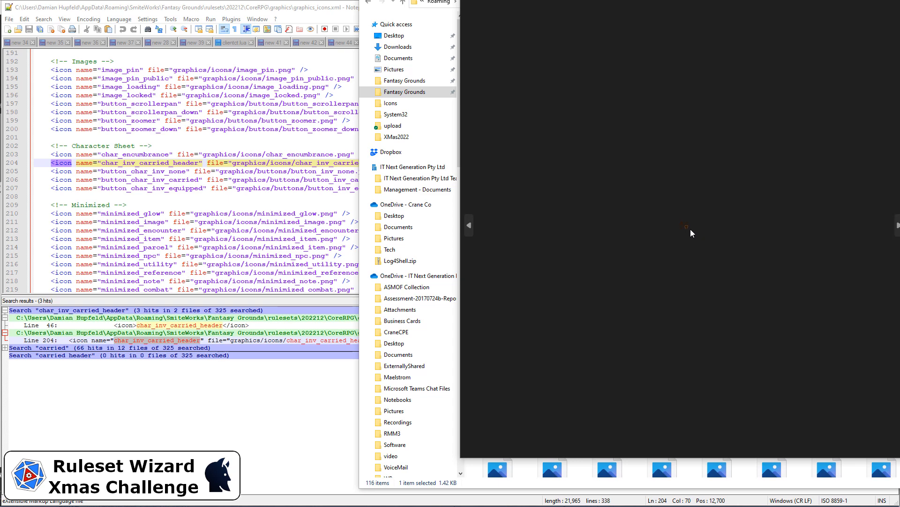
{"action": "left_click", "coordinate": [892, 1]}
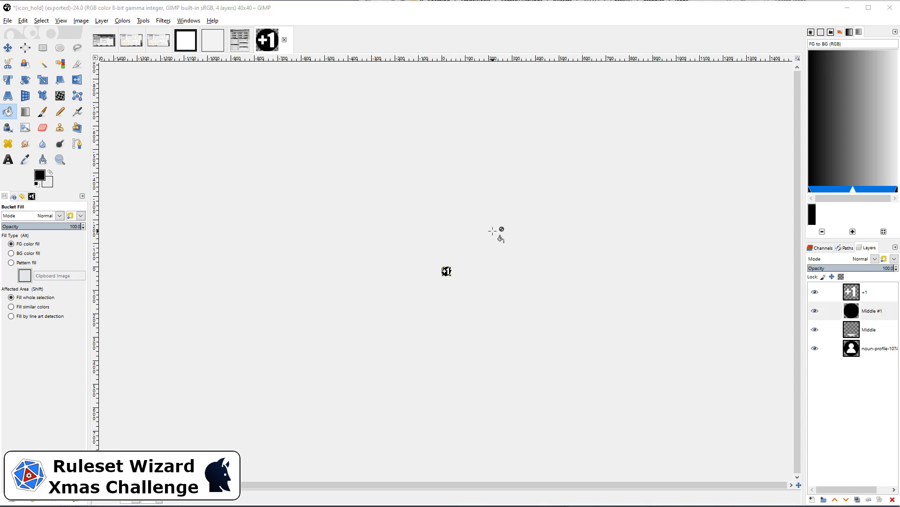
- Open char_inv_carried_header.png from the CoreRPG icons folder as a new image in GIMP
{"action": "key", "text": "super+Tab"}
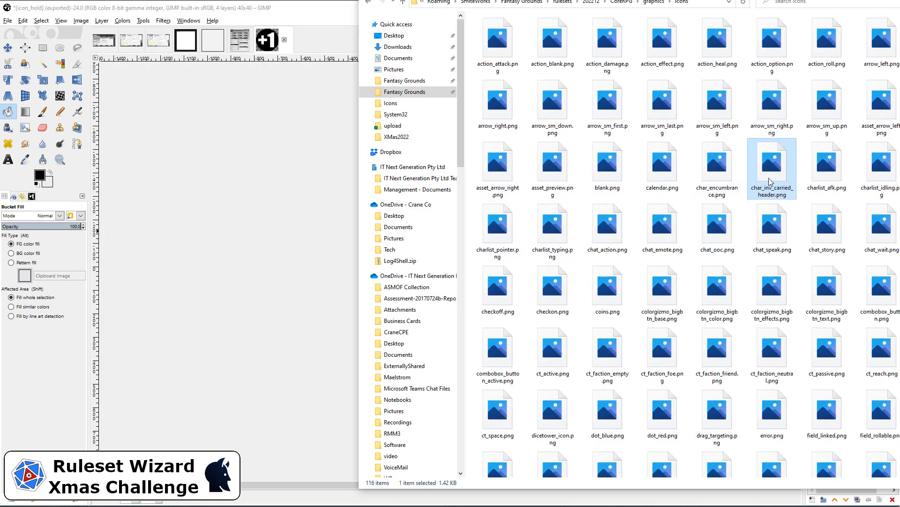
{"action": "left_click_drag", "start_coordinate": [769, 179], "coordinate": [68, 35]}
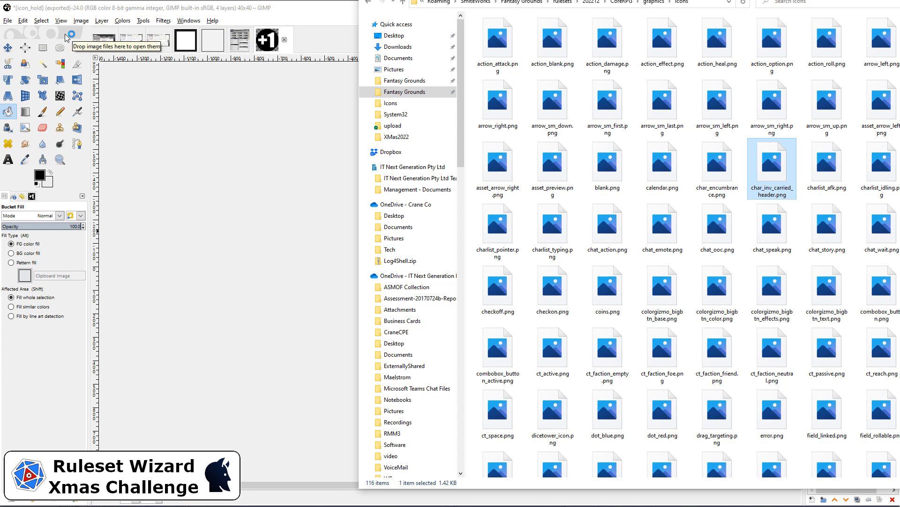
{"action": "scroll", "coordinate": [464, 277], "scroll_direction": "up", "scroll_amount": 4}
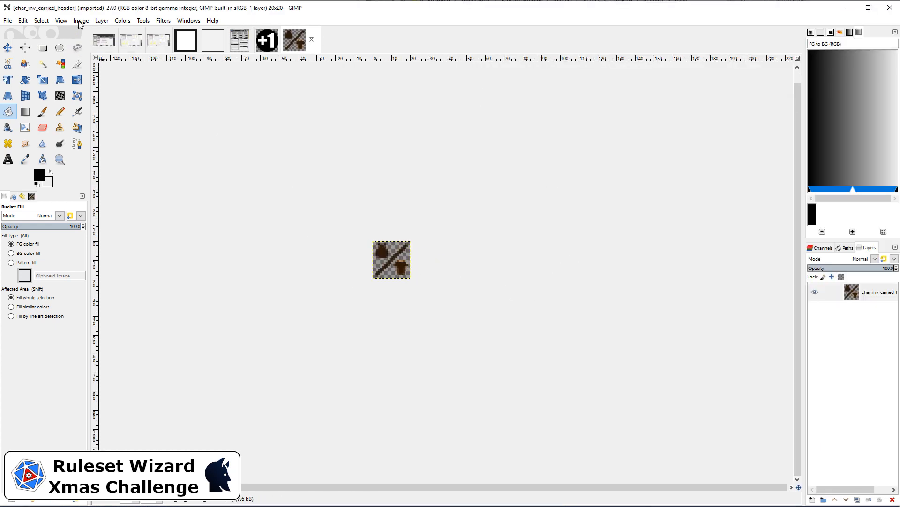
{"action": "left_click", "coordinate": [101, 21]}
{"action": "left_click", "coordinate": [106, 29]}
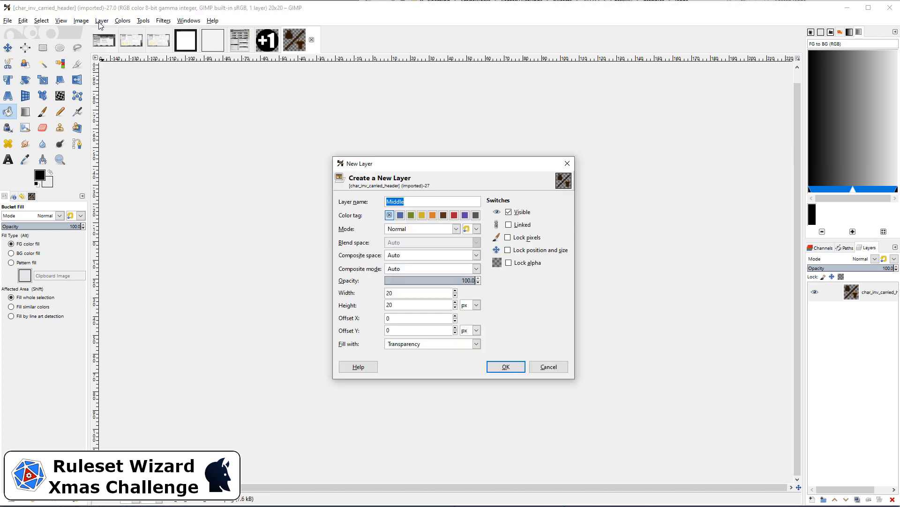
{"action": "left_click", "coordinate": [554, 364]}
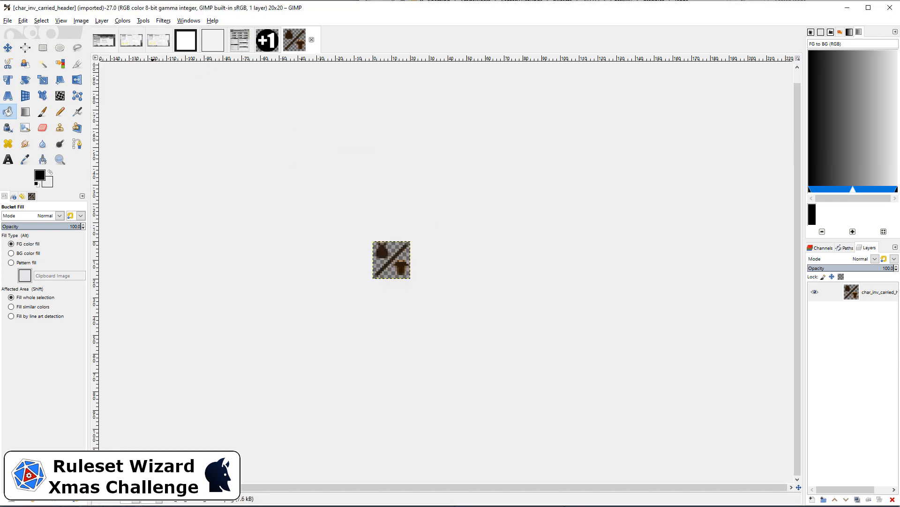
- Duplicate the carried header icon's layer and invert the colours of the copy
{"action": "left_click", "coordinate": [102, 21]}
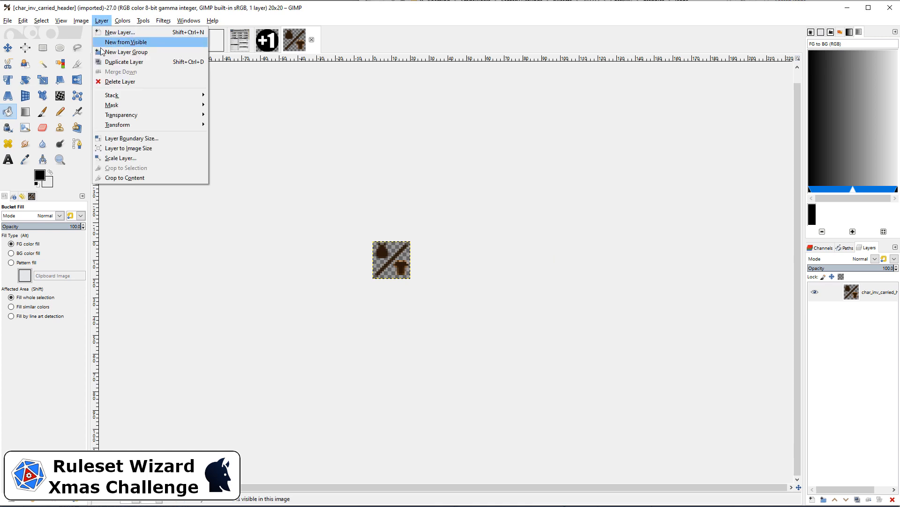
{"action": "left_click", "coordinate": [104, 62]}
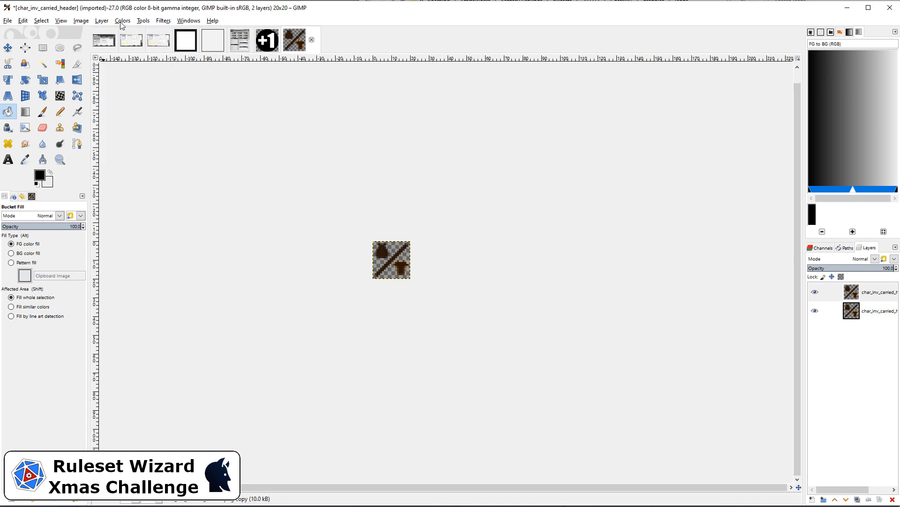
{"action": "left_click", "coordinate": [122, 22]}
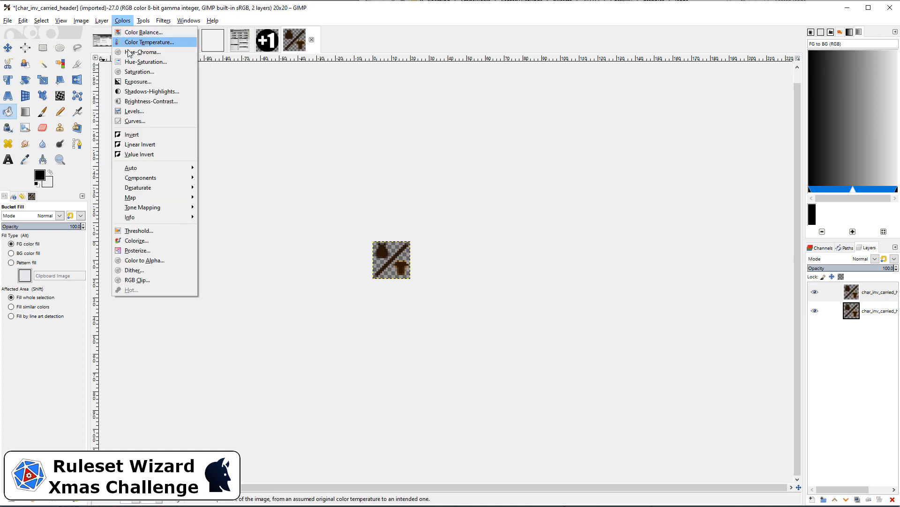
{"action": "left_click", "coordinate": [143, 140]}
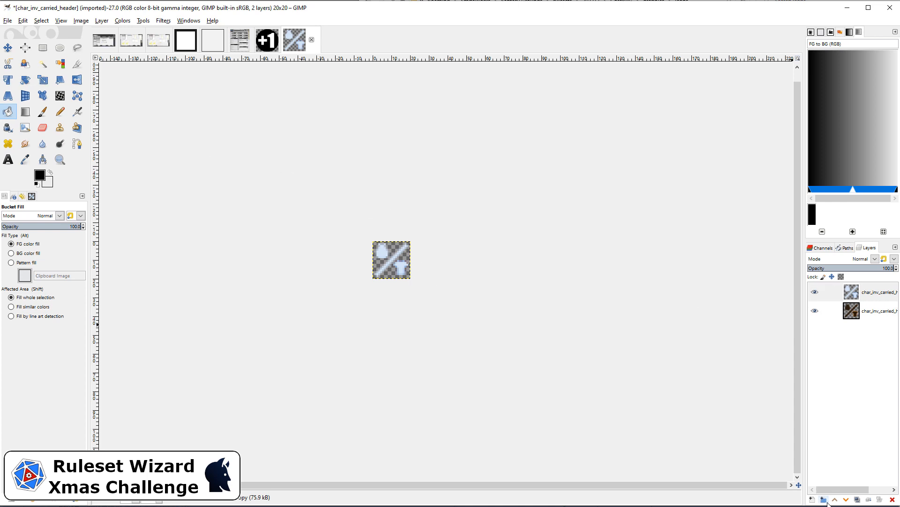
- Duplicate the inverted layer twice to strengthen the light icon, and hide the original dark layer
{"action": "left_click", "coordinate": [857, 500]}
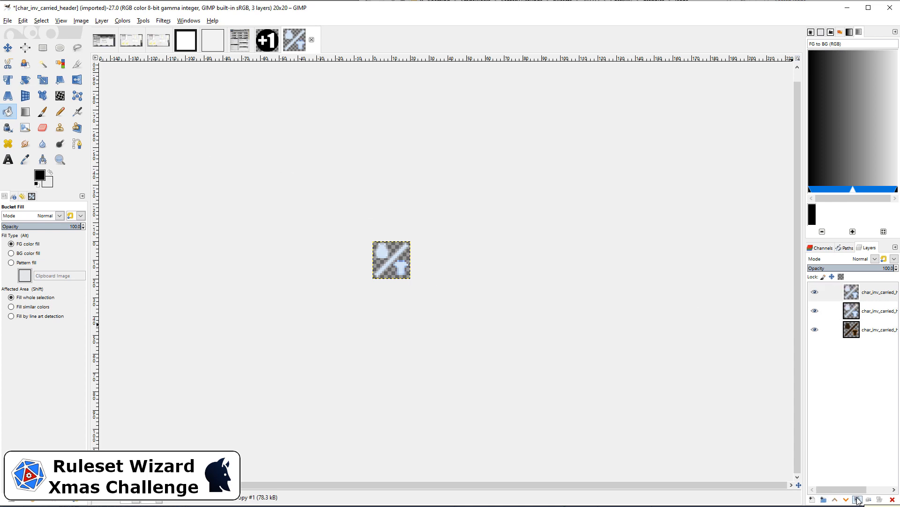
{"action": "left_click", "coordinate": [858, 500]}
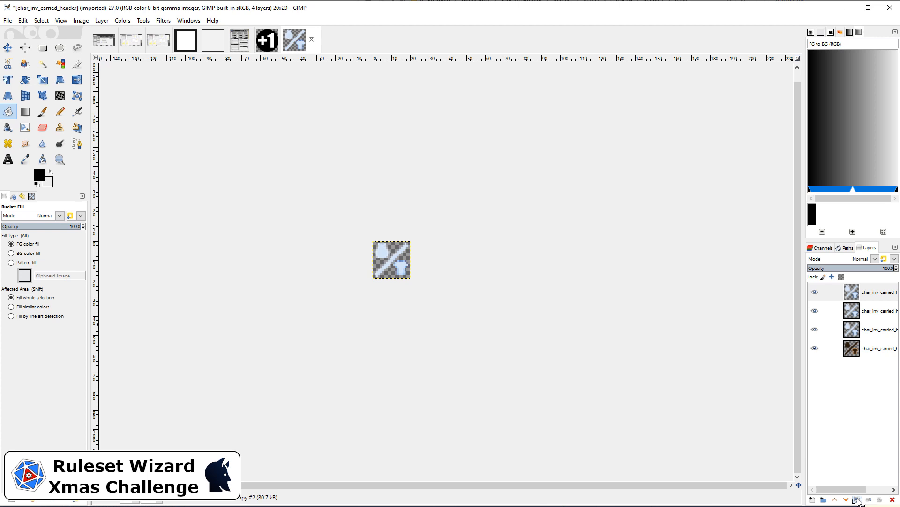
{"action": "left_click", "coordinate": [818, 351]}
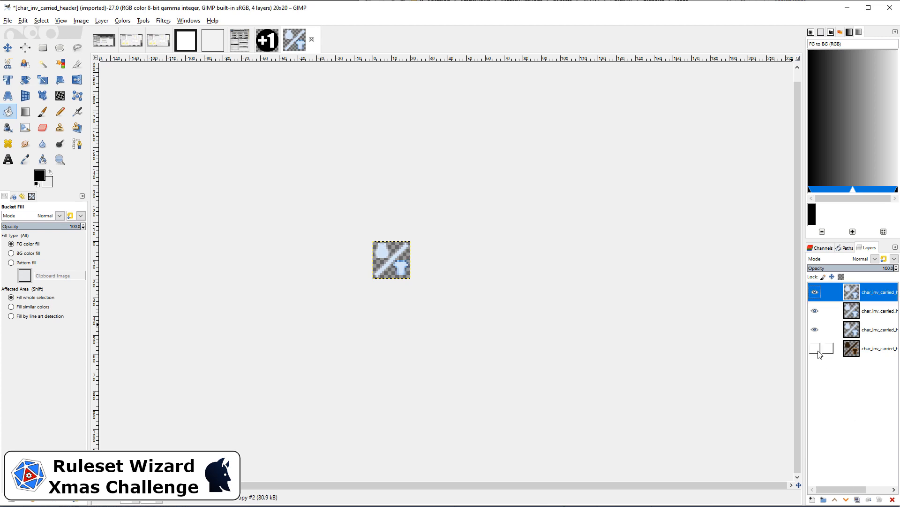
{"action": "scroll", "coordinate": [474, 258], "scroll_direction": "down", "scroll_amount": 4}
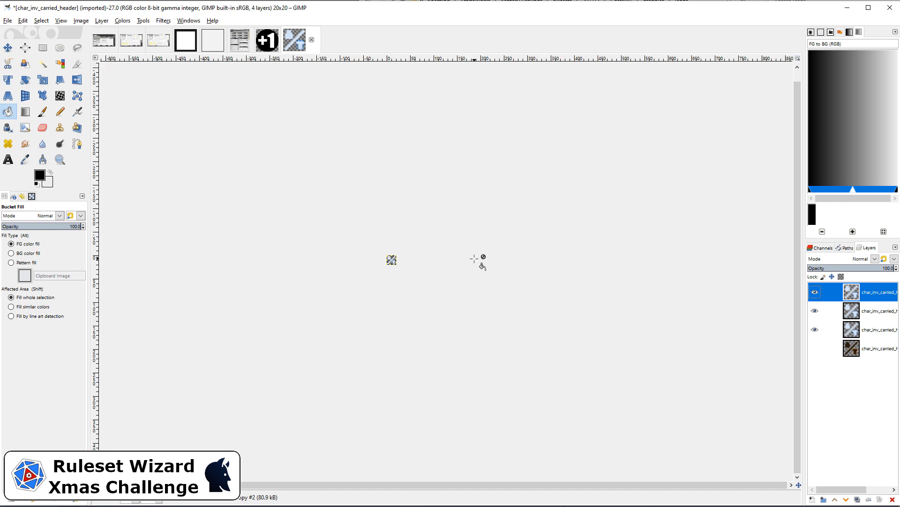
- Export the image as char_inv_carried_header.png into the rulesets\DBRDungeonWorld\icons folder with the offered PNG options
{"action": "left_click", "coordinate": [7, 21]}
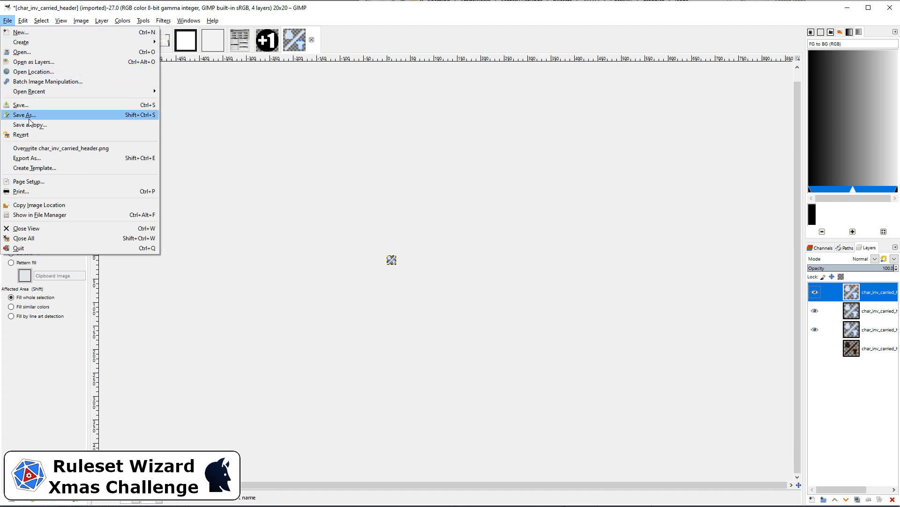
{"action": "left_click", "coordinate": [28, 155]}
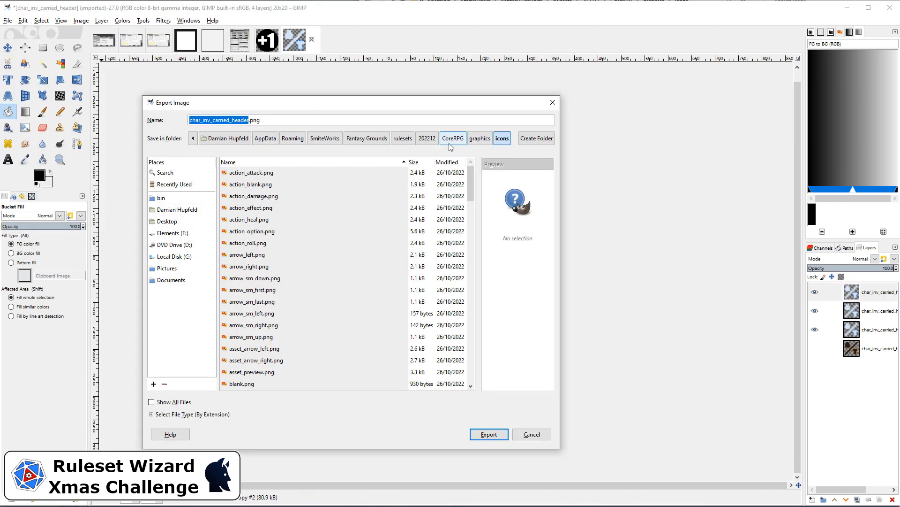
{"action": "left_click", "coordinate": [165, 186]}
{"action": "left_click", "coordinate": [248, 198]}
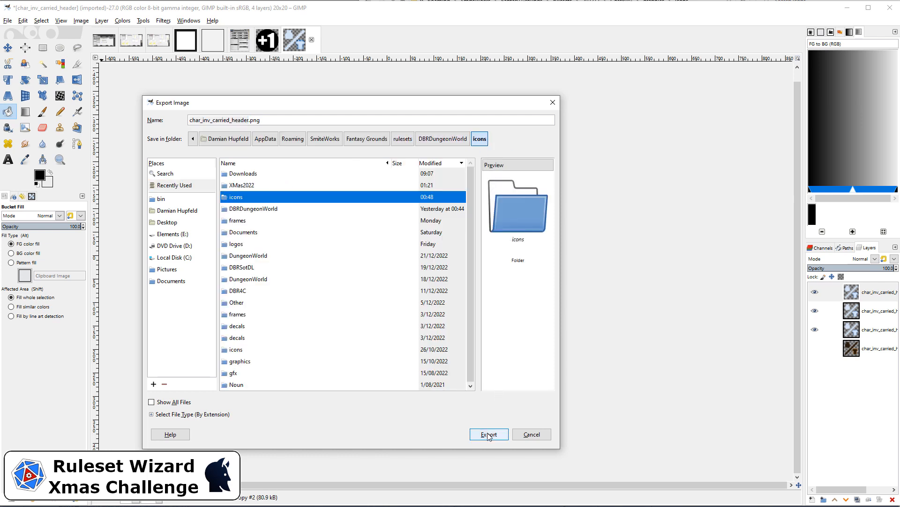
{"action": "double_click", "coordinate": [233, 198]}
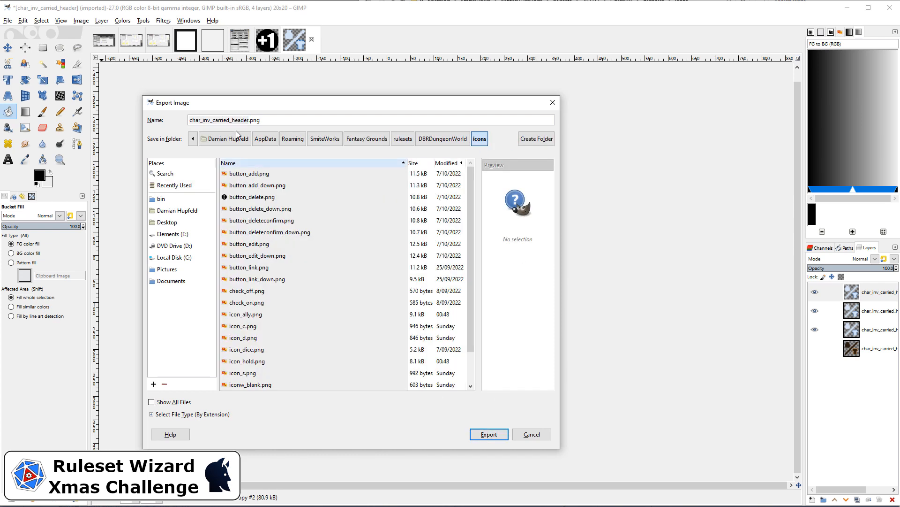
{"action": "triple_click", "coordinate": [277, 119]}
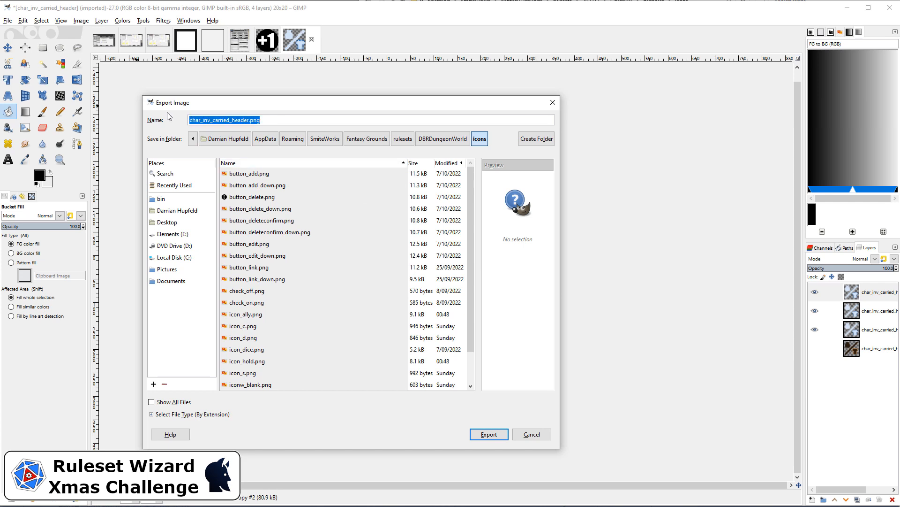
{"action": "left_click", "coordinate": [488, 434]}
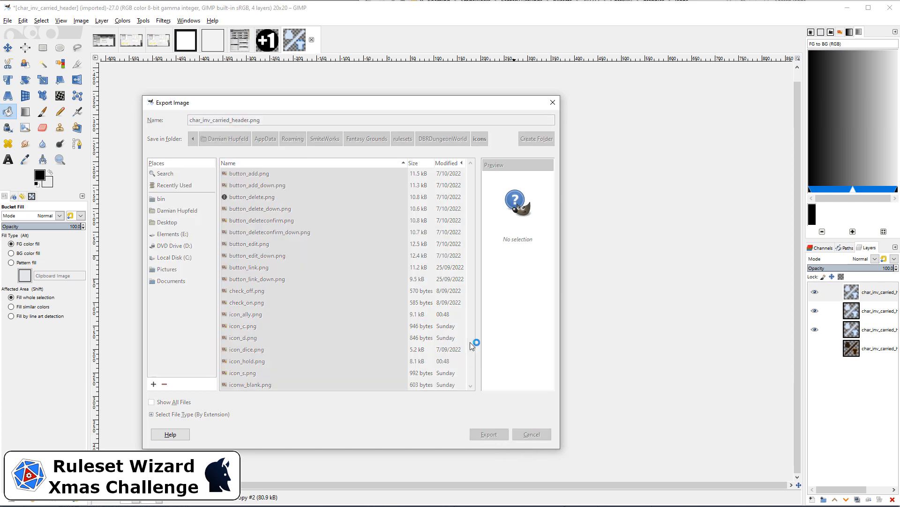
{"action": "left_click", "coordinate": [472, 329]}
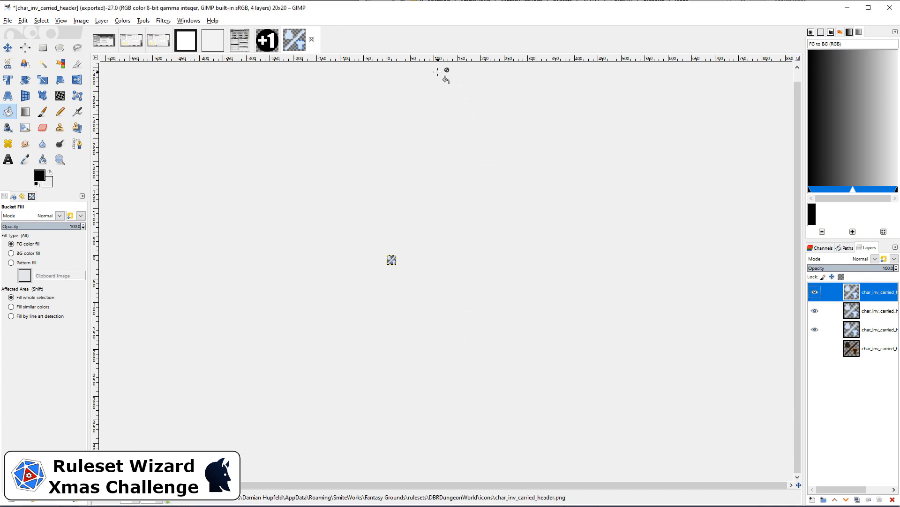
- Switch to the DBRDungeonWorld icons folder in File Explorer and select the exported char_inv_carried_header.png
{"action": "key", "text": "alt+Tab"}
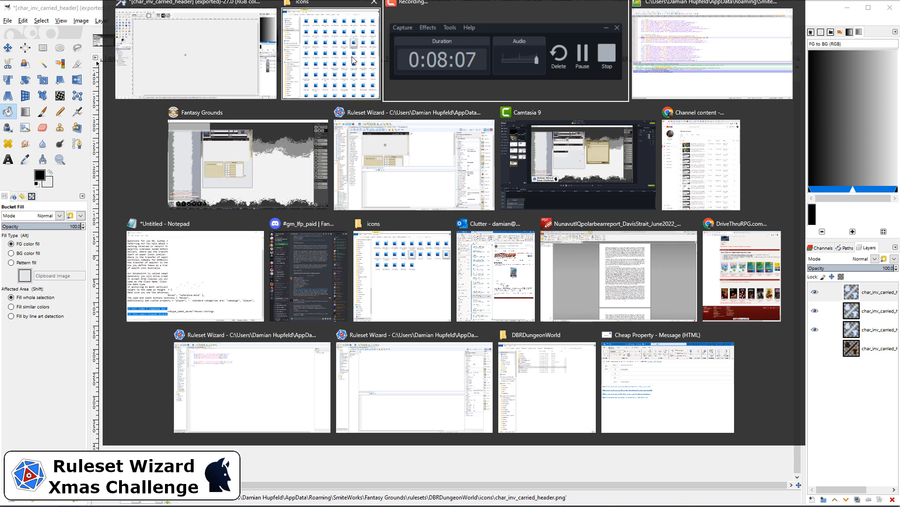
{"action": "left_click", "coordinate": [431, 271]}
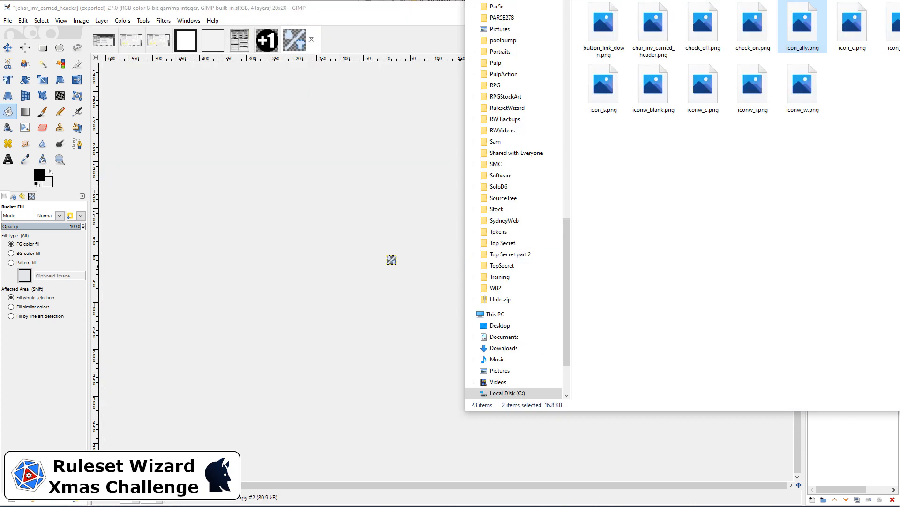
{"action": "left_click", "coordinate": [868, 96]}
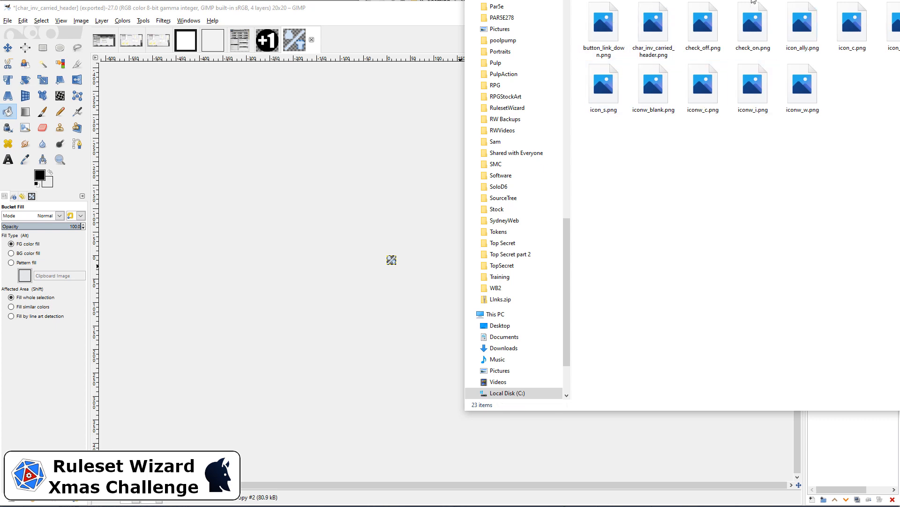
{"action": "left_click_drag", "start_coordinate": [788, 0], "coordinate": [660, 0]}
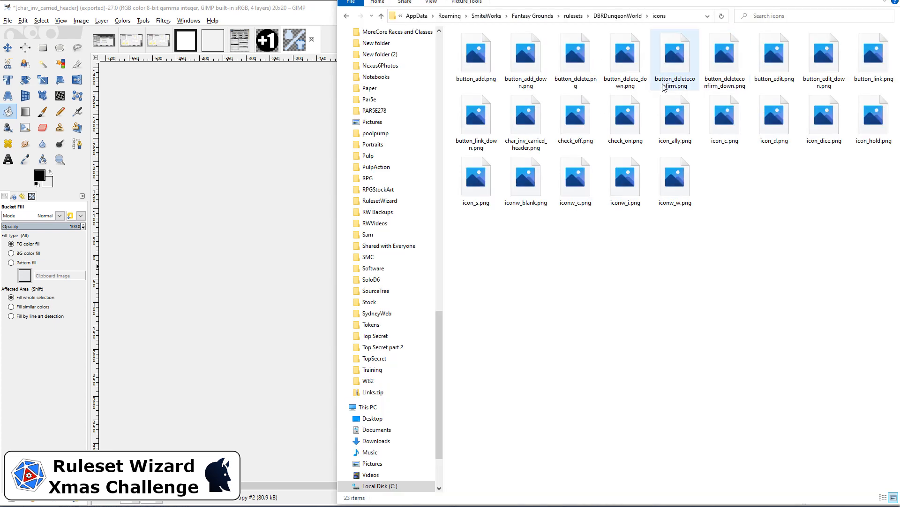
{"action": "left_click", "coordinate": [536, 125]}
- Switch to Ruleset Wizard and add the exported char_inv_carried_header.png from File Explorer to the ruleset's icons
{"action": "key", "text": "alt+Tab"}
{"action": "key", "text": "Tab"}
{"action": "key", "text": "Tab"}
{"action": "key", "text": "Tab"}
{"action": "key", "text": "Tab"}
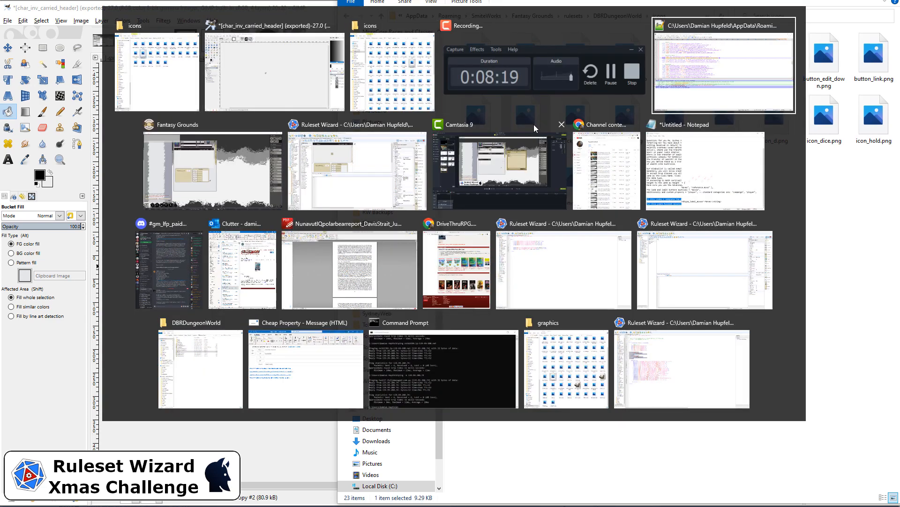
{"action": "key", "text": "Tab"}
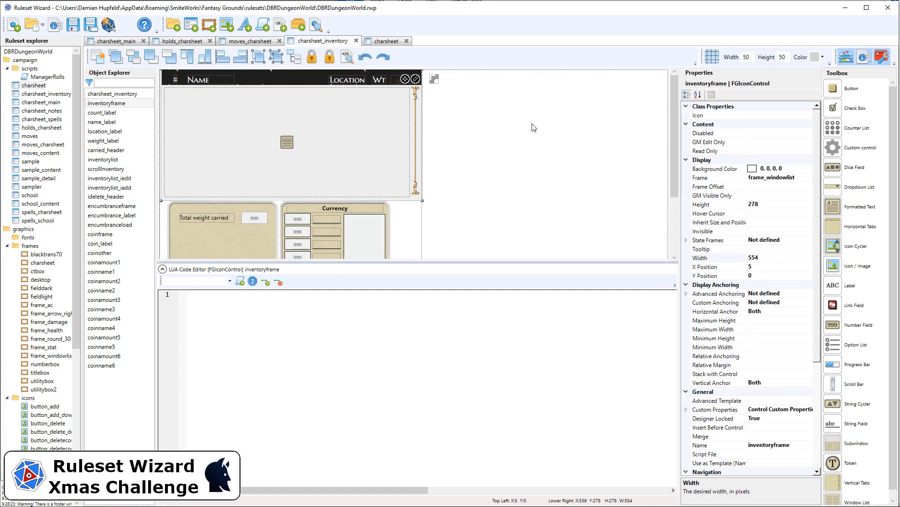
{"action": "key", "text": "alt+Tab"}
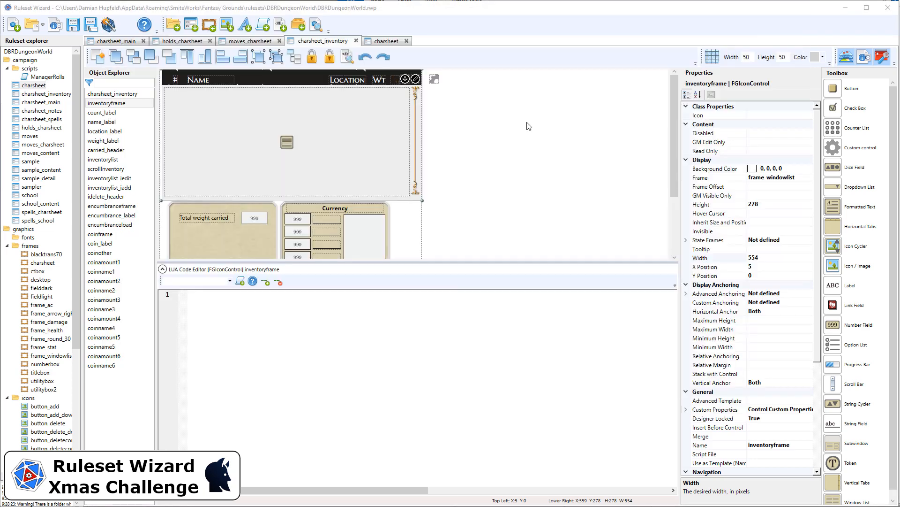
{"action": "left_click_drag", "start_coordinate": [527, 123], "coordinate": [25, 404]}
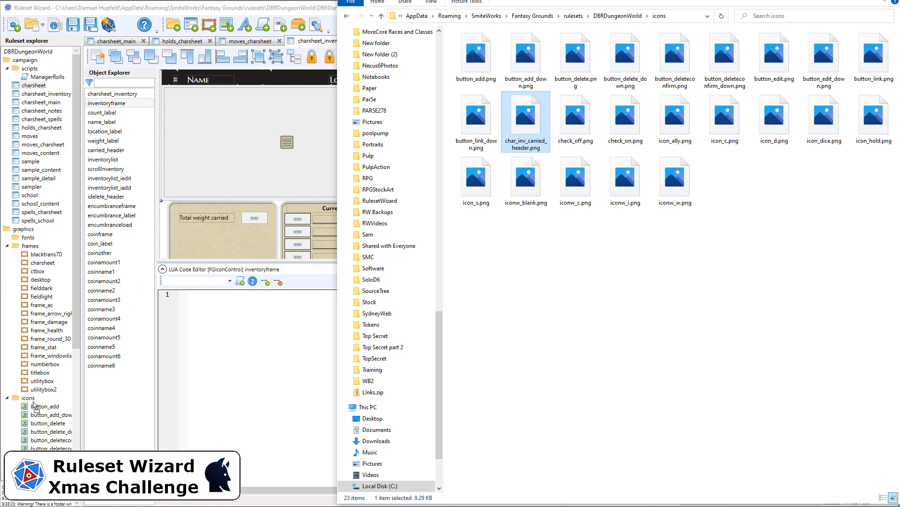
{"action": "right_click", "coordinate": [28, 402]}
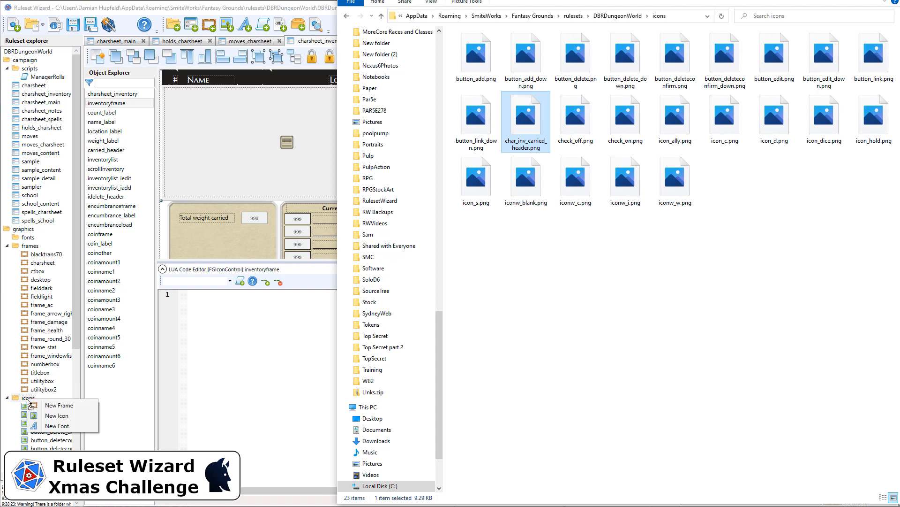
{"action": "left_click", "coordinate": [59, 417]}
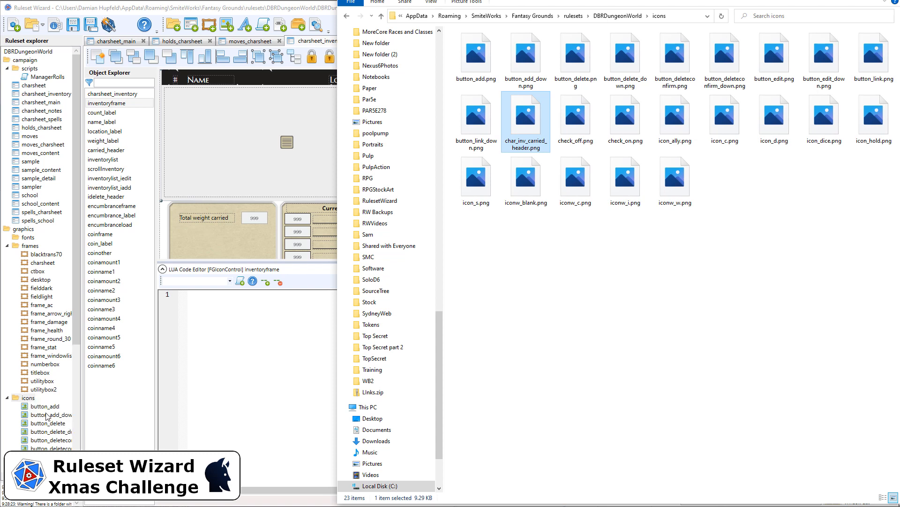
- Open the char_inv_carried_header icon resource to check its image and close it again
{"action": "scroll", "coordinate": [47, 416], "scroll_direction": "down", "scroll_amount": 7}
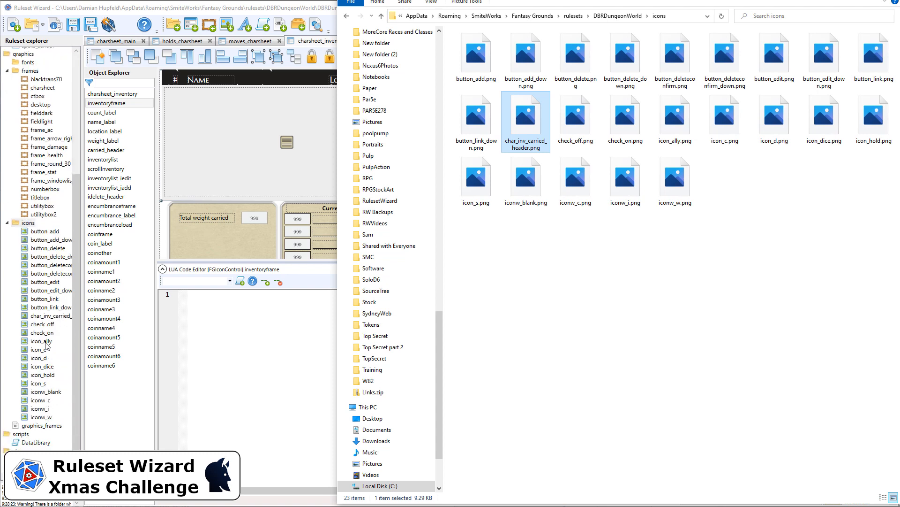
{"action": "double_click", "coordinate": [50, 317]}
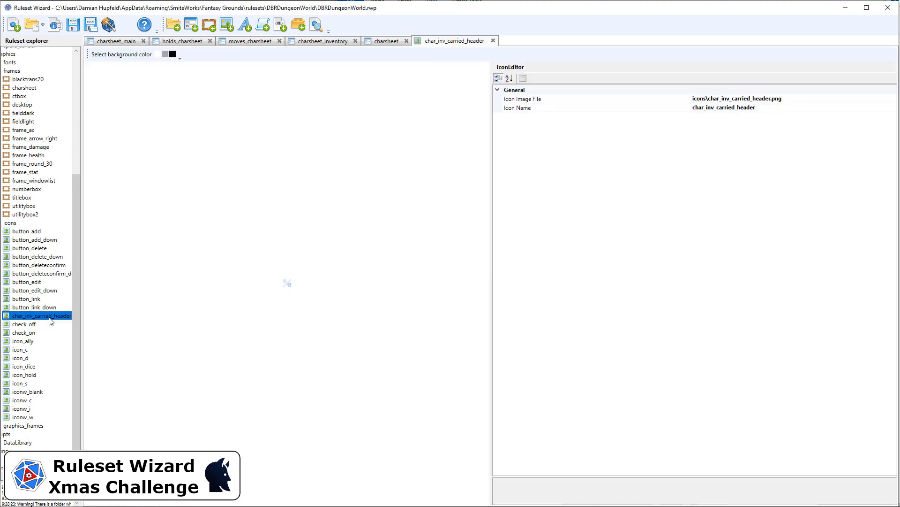
{"action": "left_click", "coordinate": [493, 41]}
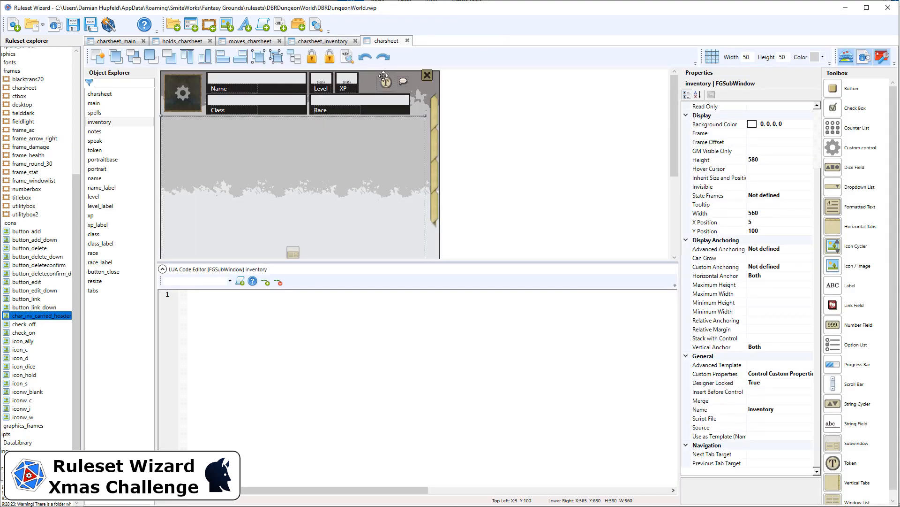
- In charsheet_inventory, set the carried_header control's icon to char_inv_carried_header
{"action": "left_click", "coordinate": [328, 42]}
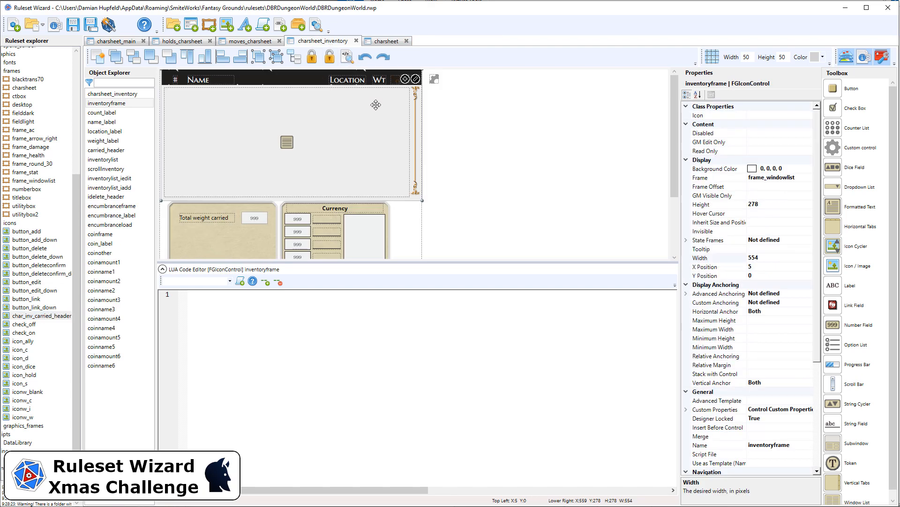
{"action": "left_click", "coordinate": [393, 80]}
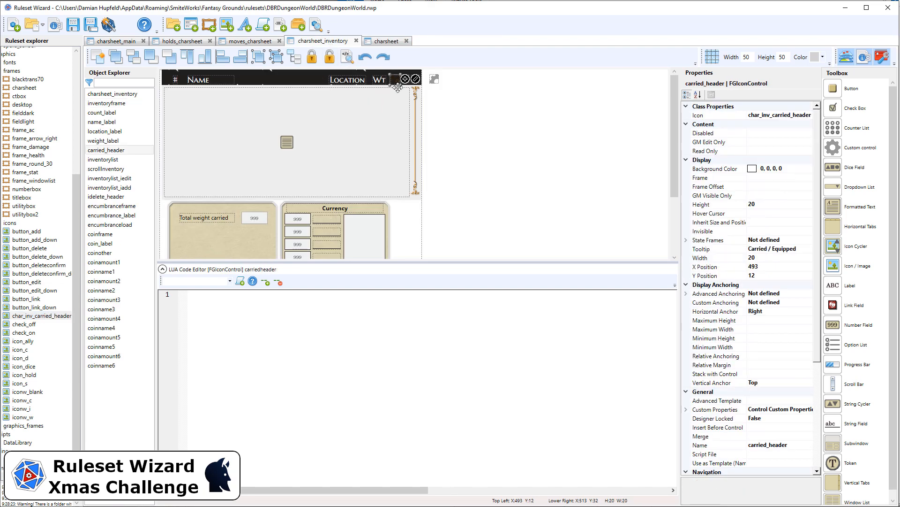
{"action": "left_click", "coordinate": [771, 117]}
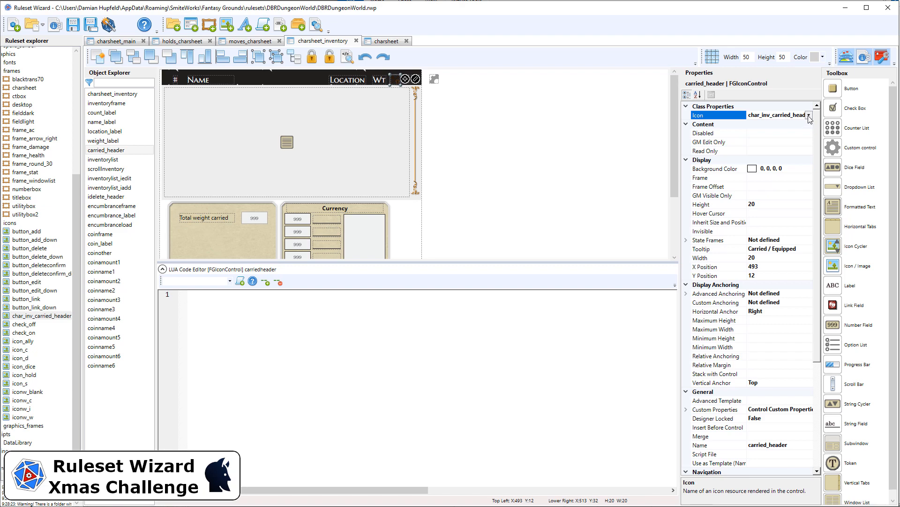
{"action": "left_click", "coordinate": [809, 115]}
{"action": "left_click", "coordinate": [809, 210]}
{"action": "left_click", "coordinate": [809, 210]}
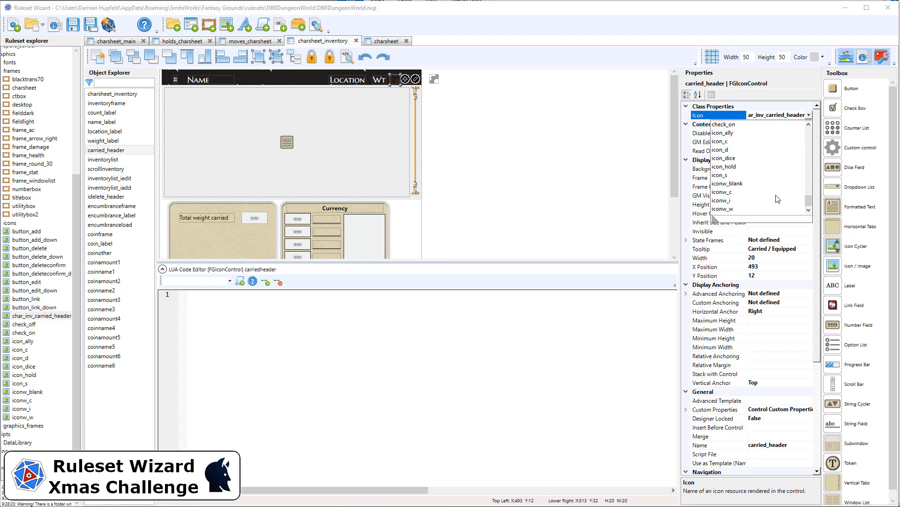
{"action": "scroll", "coordinate": [777, 199], "scroll_direction": "up", "scroll_amount": 1}
{"action": "left_click", "coordinate": [760, 133]}
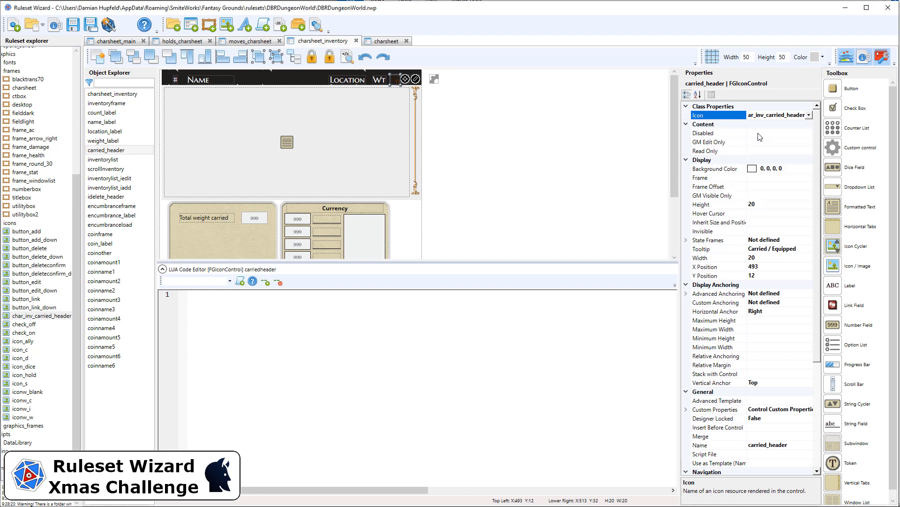
{"action": "left_click", "coordinate": [543, 132]}
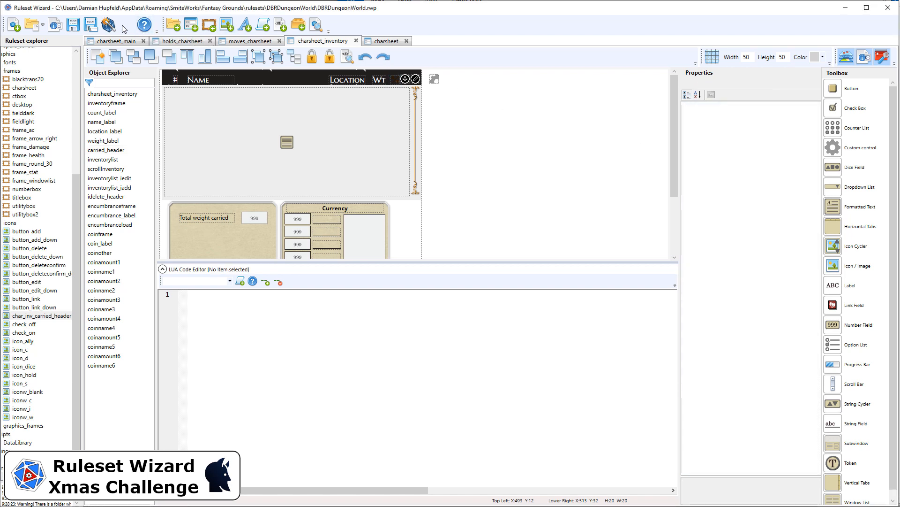
- Preview the ruleset in Fantasy Grounds and add a blank item row to the character's inventory
{"action": "left_click", "coordinate": [108, 25]}
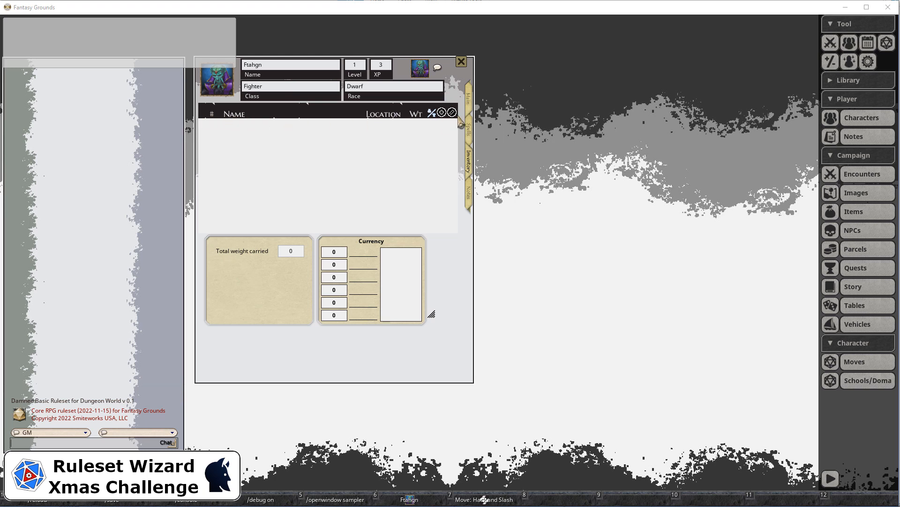
{"action": "left_click", "coordinate": [441, 112]}
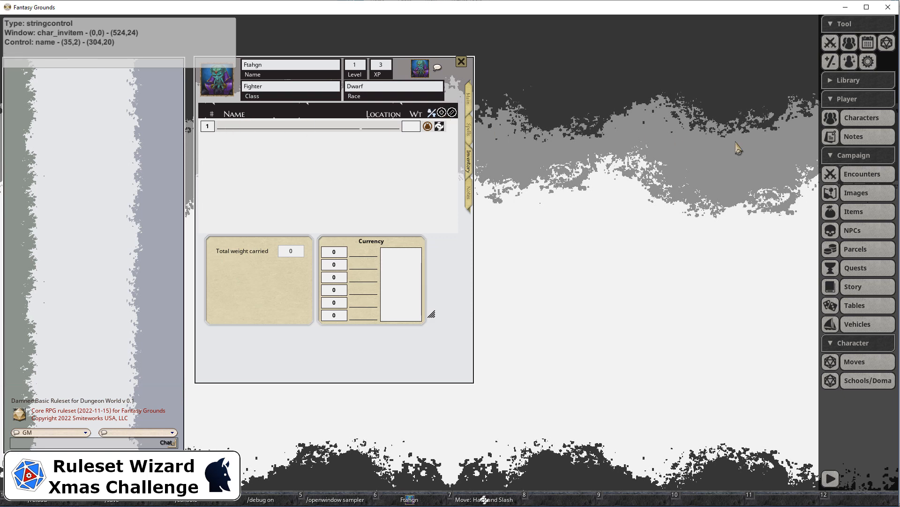
- Create a new campaign item named Horn of Helmdeep, keeping the items list clear of the character sheet
{"action": "left_click", "coordinate": [845, 212]}
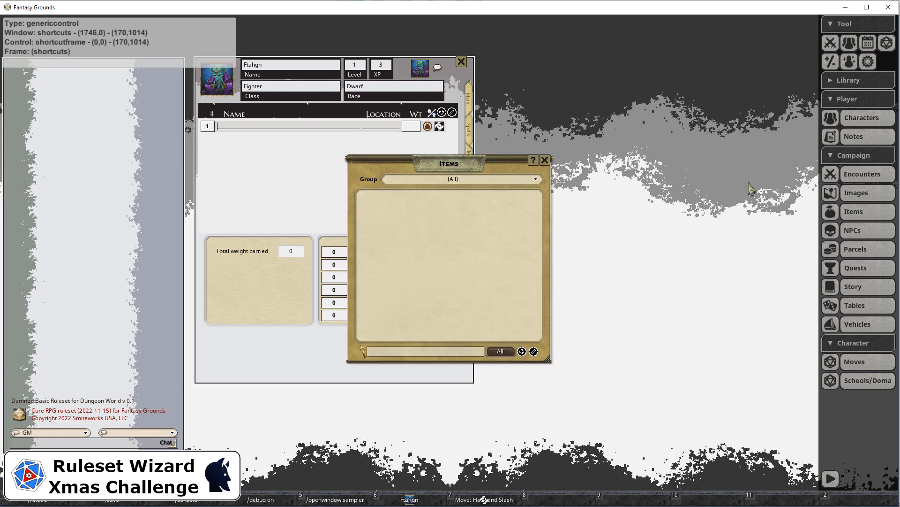
{"action": "left_click_drag", "start_coordinate": [502, 167], "coordinate": [673, 147]}
{"action": "right_click", "coordinate": [629, 202]}
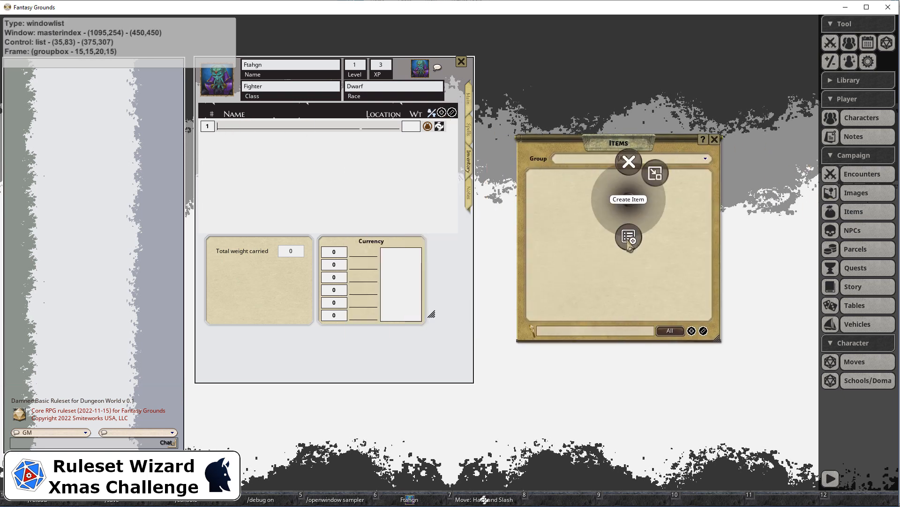
{"action": "left_click", "coordinate": [629, 238]}
{"action": "left_click", "coordinate": [450, 187]}
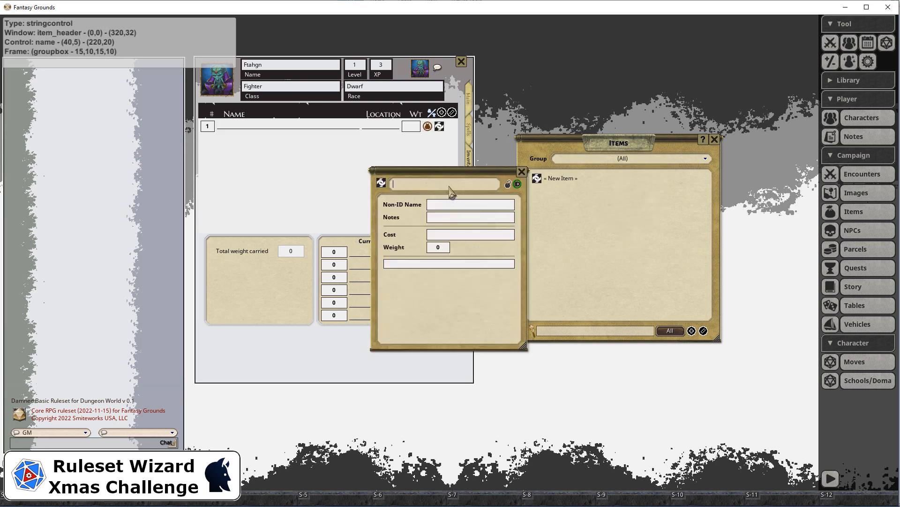
{"action": "type", "text": "Horn of Helm D"}
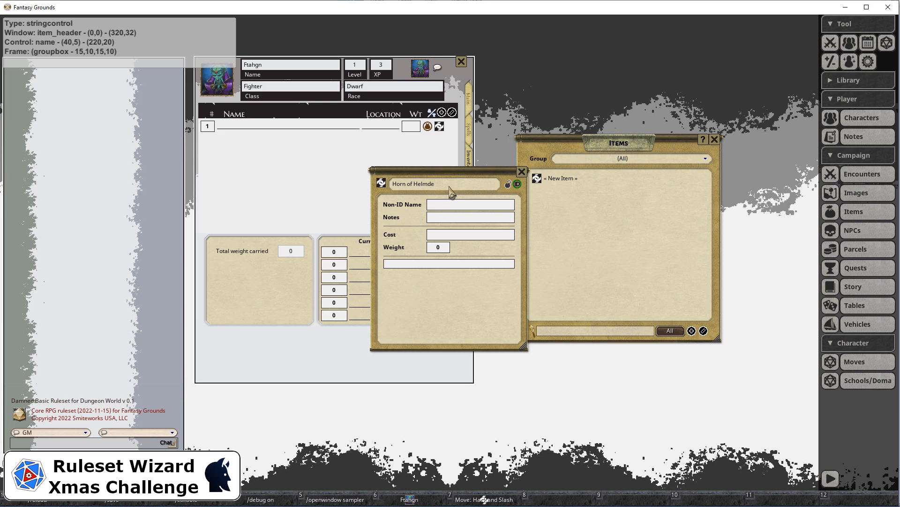
- Move the item's window clear of the character sheet and add Horn of Helmdeep to the character's inventory
{"action": "left_click_drag", "start_coordinate": [445, 169], "coordinate": [635, 165]}
{"action": "left_click_drag", "start_coordinate": [572, 177], "coordinate": [369, 153]}
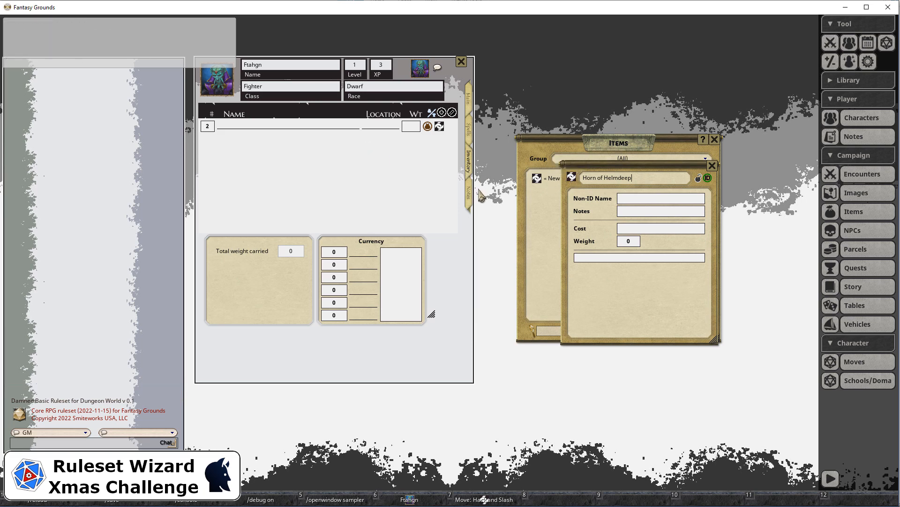
{"action": "left_click", "coordinate": [655, 202]}
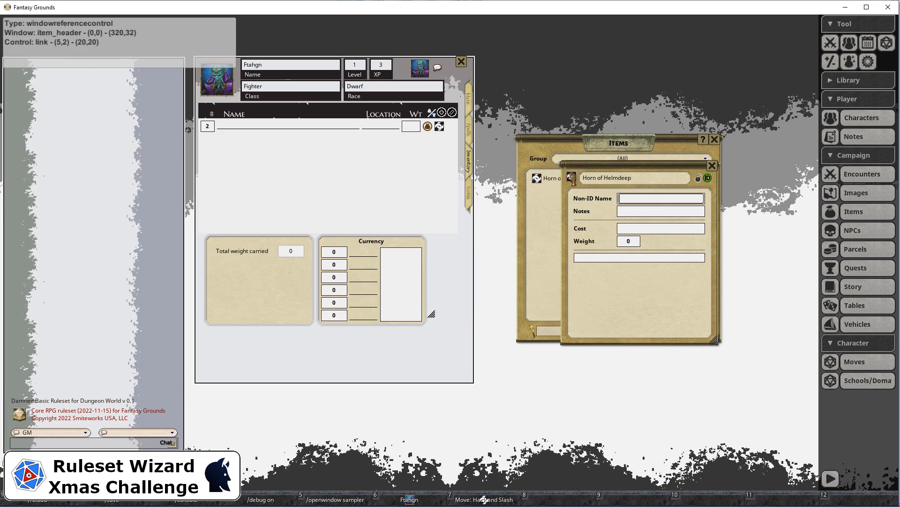
{"action": "left_click_drag", "start_coordinate": [571, 177], "coordinate": [292, 148]}
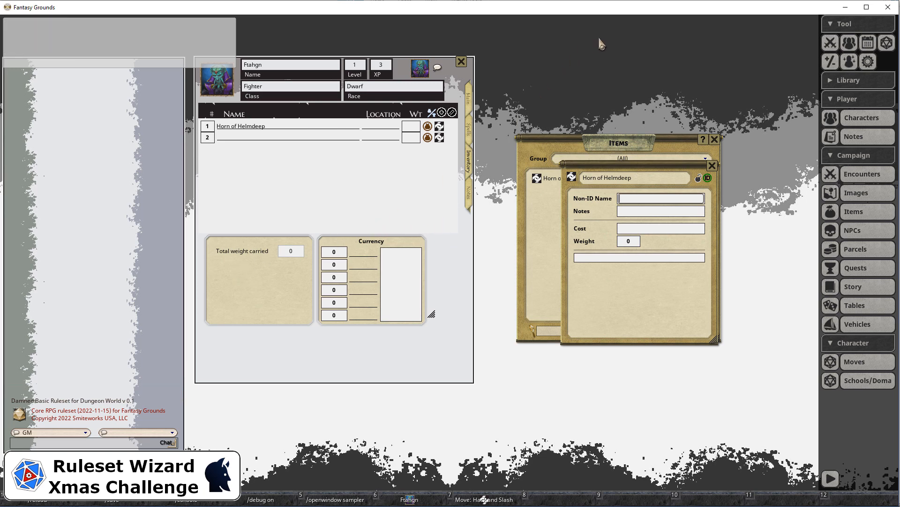
- Switch back to Ruleset Wizard and set the inventorylist control's height to 216
{"action": "key", "text": "alt+Tab"}
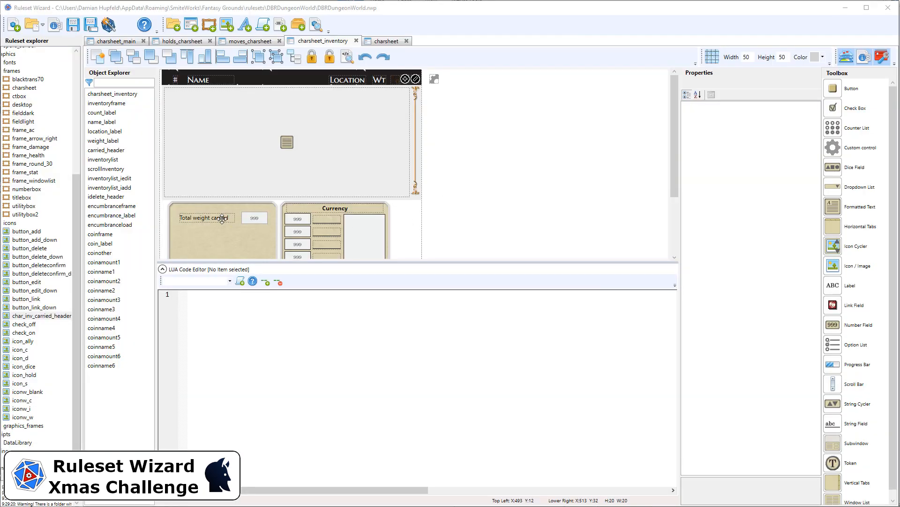
{"action": "left_click", "coordinate": [393, 192]}
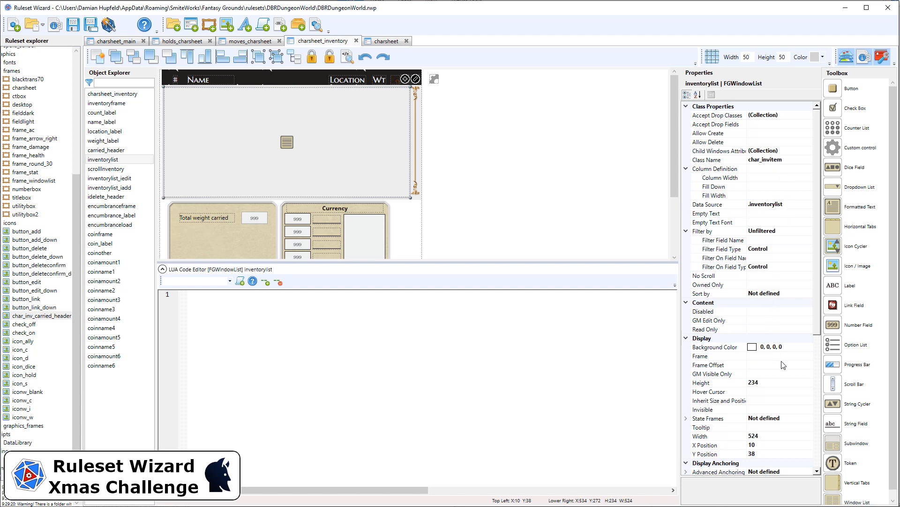
{"action": "left_click", "coordinate": [767, 384]}
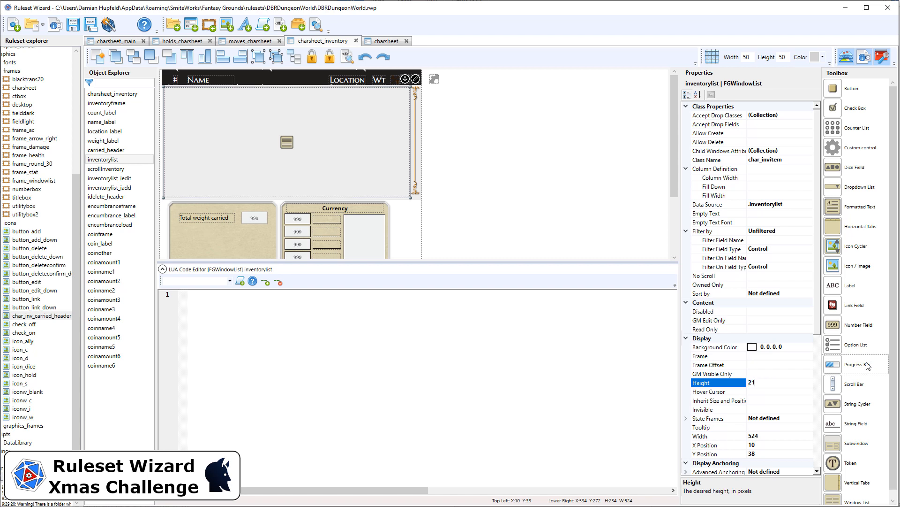
{"action": "type", "text": "6"}
{"action": "key", "text": "Return"}
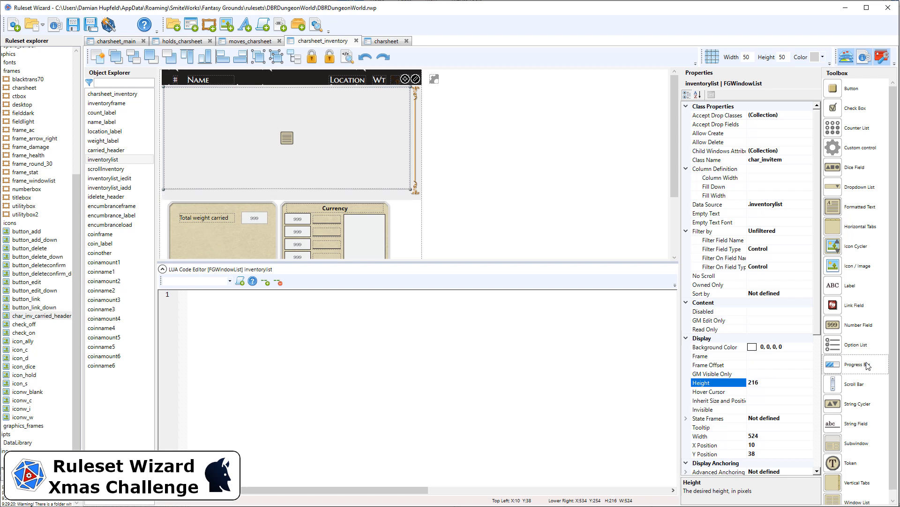
- Set the scrollInventory scroll bar's height to 212
{"action": "left_click", "coordinate": [416, 127]}
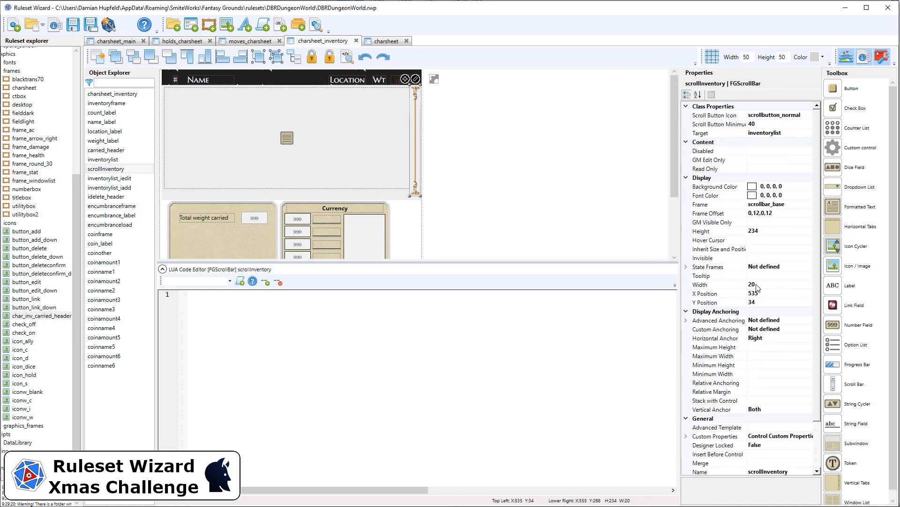
{"action": "left_click", "coordinate": [774, 232]}
{"action": "type", "text": "212"}
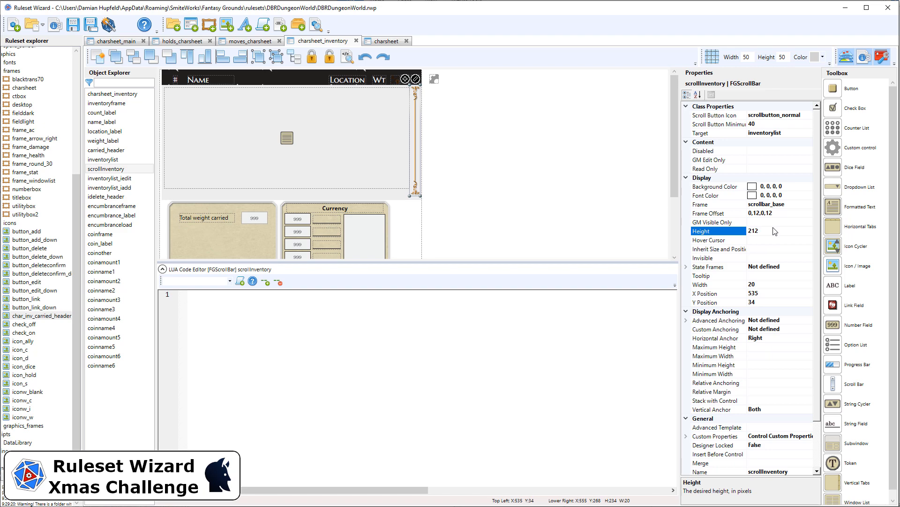
{"action": "key", "text": "Return"}
{"action": "left_click_drag", "start_coordinate": [436, 190], "coordinate": [160, 87]}
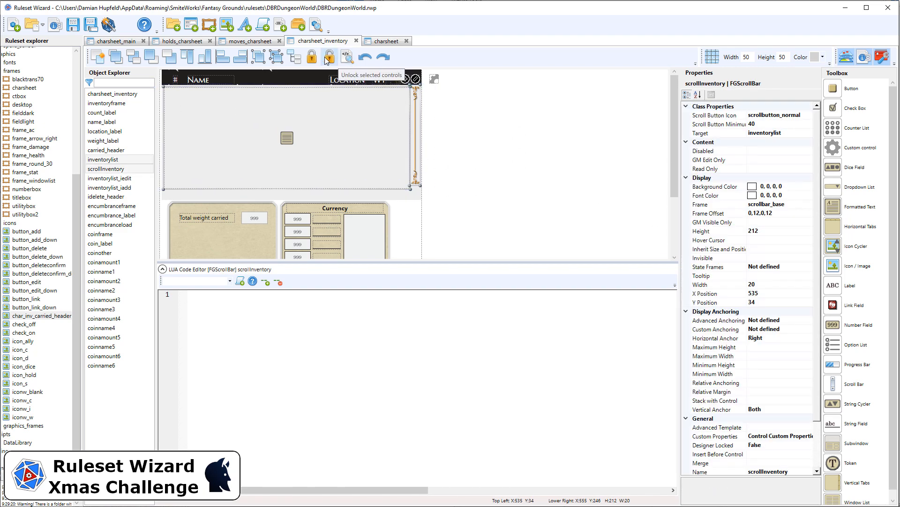
{"action": "left_click", "coordinate": [474, 156]}
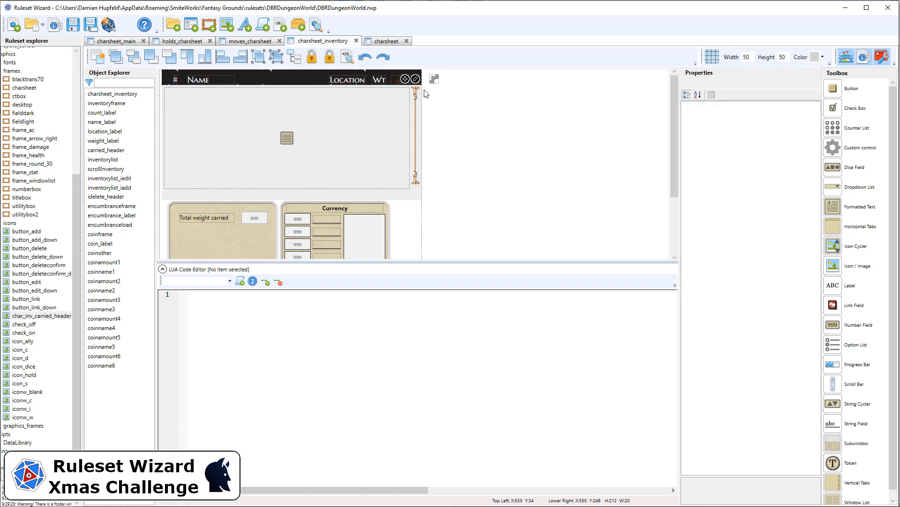
- Move the inventory header labels, carried icon and add/edit buttons up together, placing the add button at Y position 5
{"action": "left_click_drag", "start_coordinate": [426, 91], "coordinate": [169, 71]}
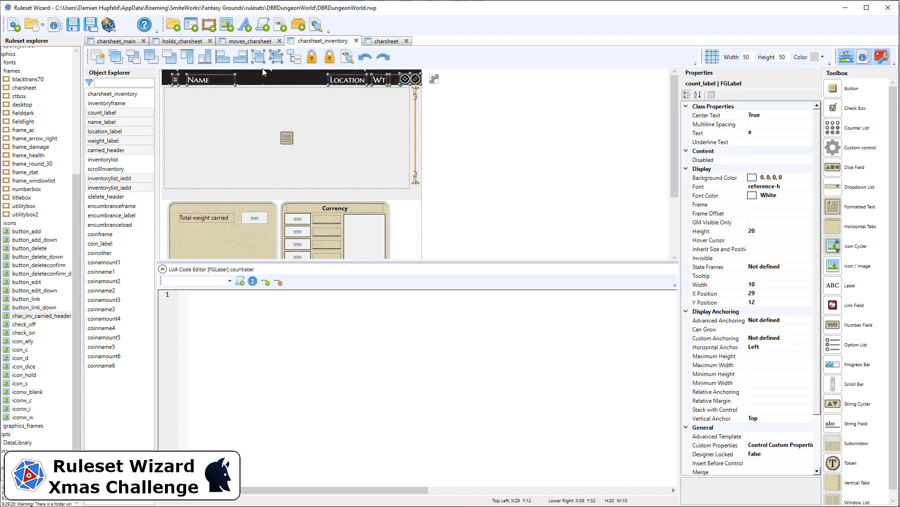
{"action": "key", "text": "Up"}
{"action": "key", "text": "Up"}
{"action": "key", "text": "Up"}
{"action": "key", "text": "Up"}
{"action": "key", "text": "Up"}
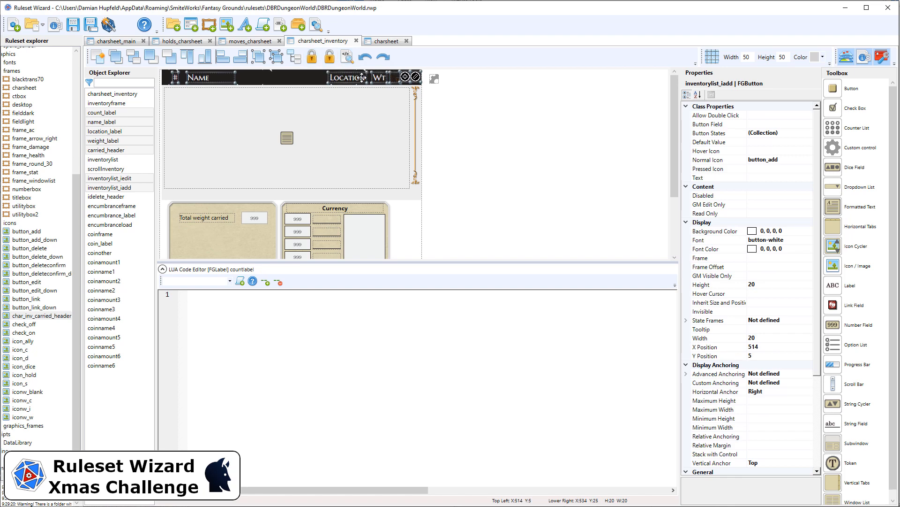
- Move the Total weight carried label and its number field together to just below the inventory list, placing the field at X 467, Y 250
{"action": "left_click_drag", "start_coordinate": [461, 114], "coordinate": [433, 70]}
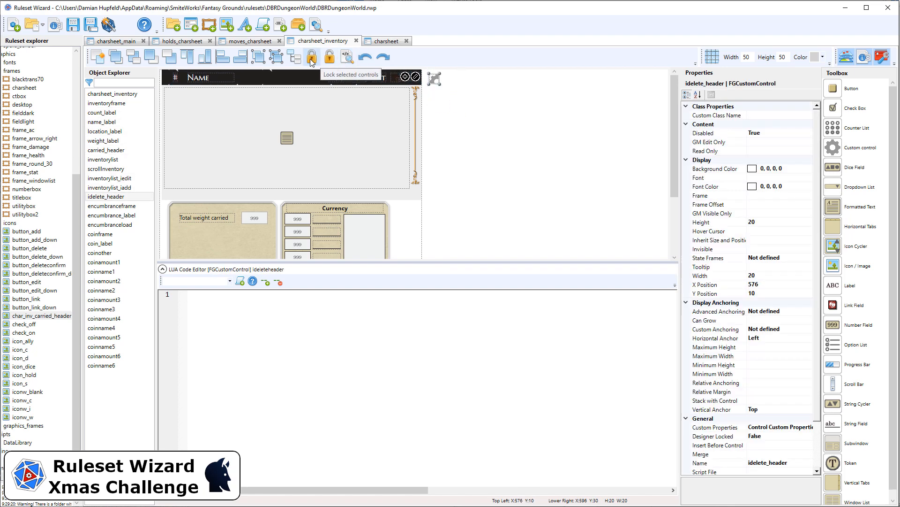
{"action": "left_click", "coordinate": [539, 177]}
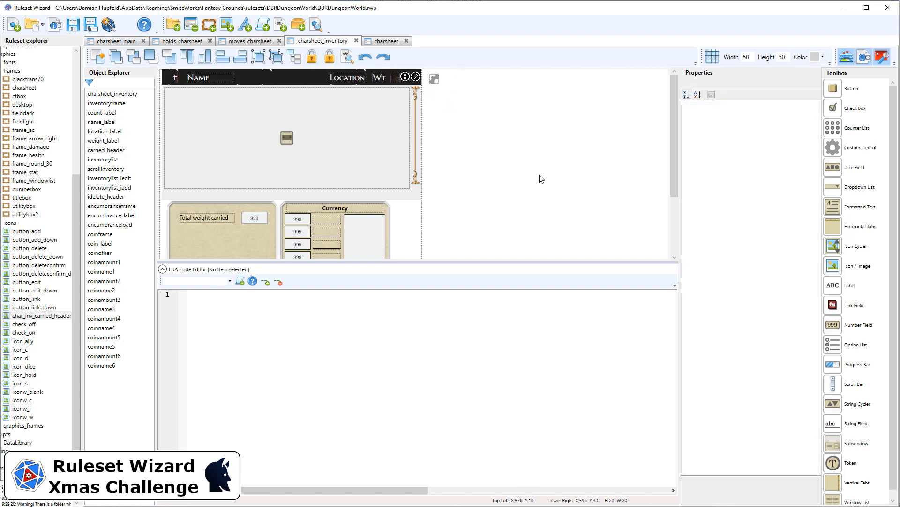
{"action": "left_click", "coordinate": [205, 217]}
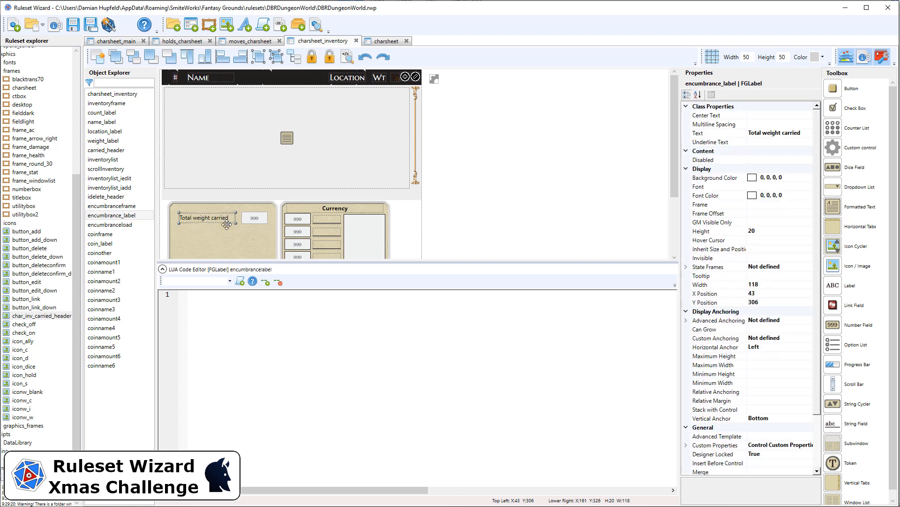
{"action": "left_click", "coordinate": [252, 219]}
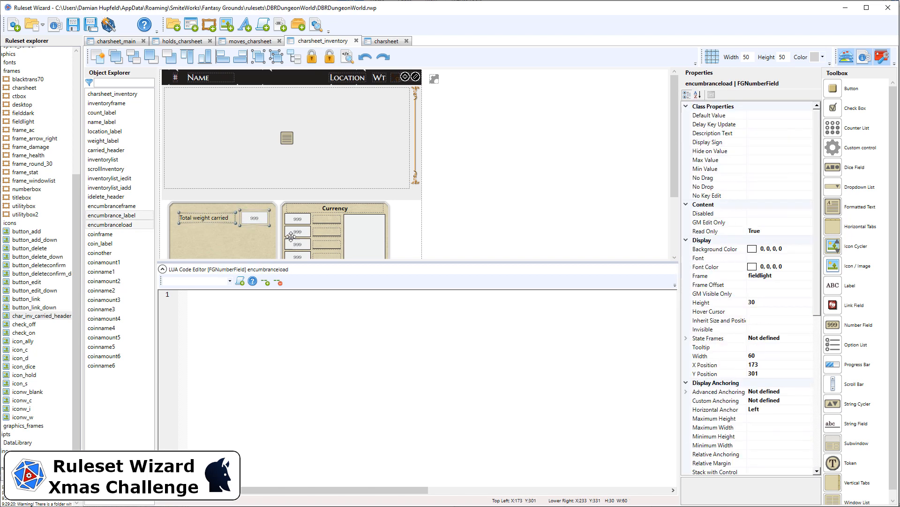
{"action": "left_click_drag", "start_coordinate": [263, 215], "coordinate": [397, 194]}
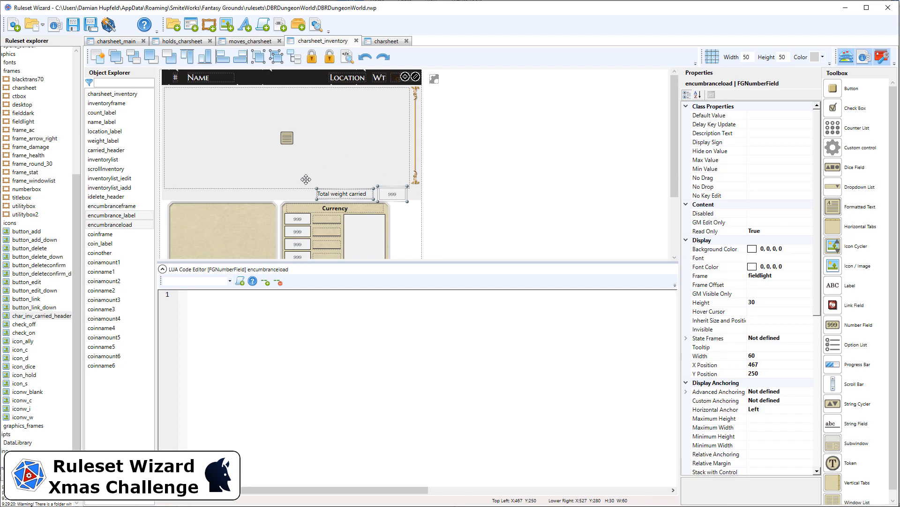
{"action": "left_click", "coordinate": [480, 204]}
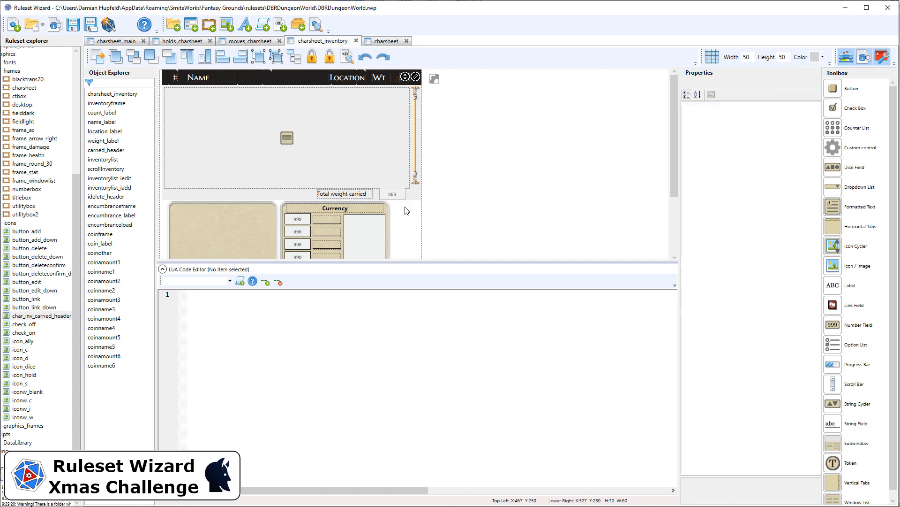
- Set the encumbranceload number field's frame to numberbox
{"action": "left_click", "coordinate": [401, 199]}
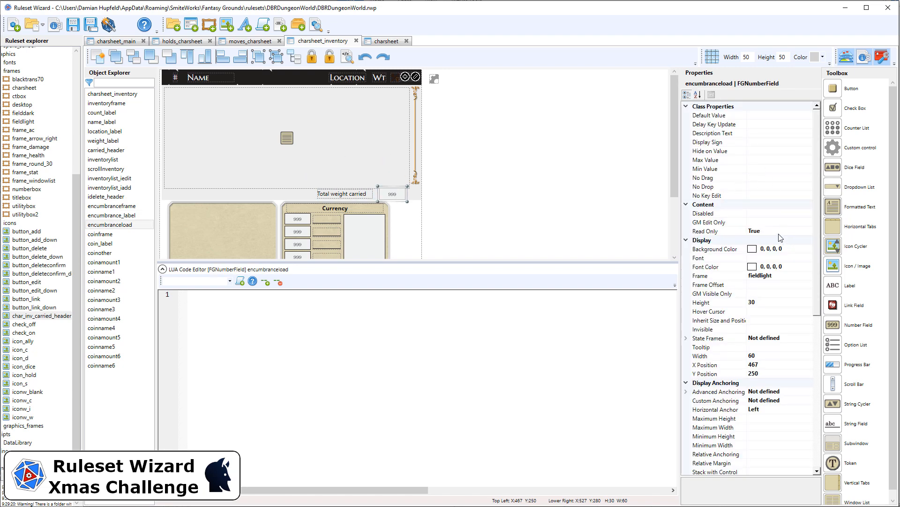
{"action": "left_click", "coordinate": [786, 280]}
{"action": "left_click", "coordinate": [809, 276]}
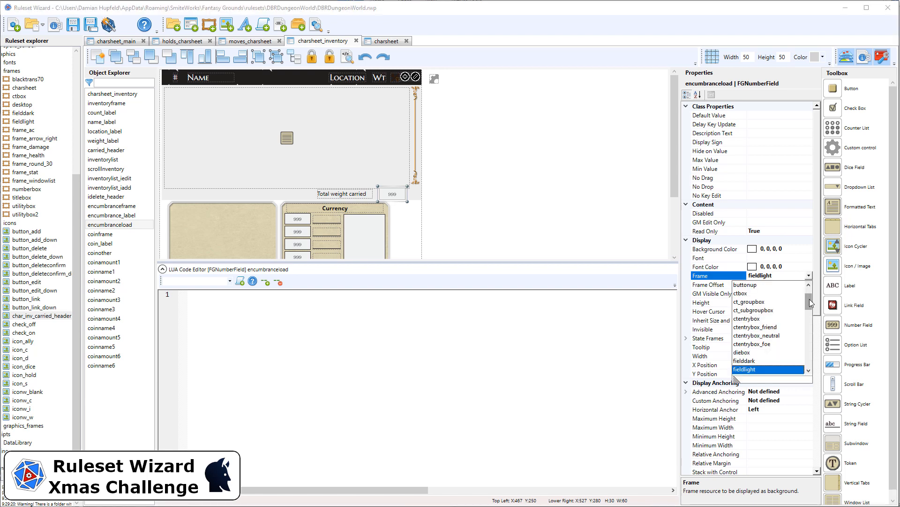
{"action": "left_click_drag", "start_coordinate": [809, 299], "coordinate": [815, 370]}
{"action": "left_click", "coordinate": [762, 345]}
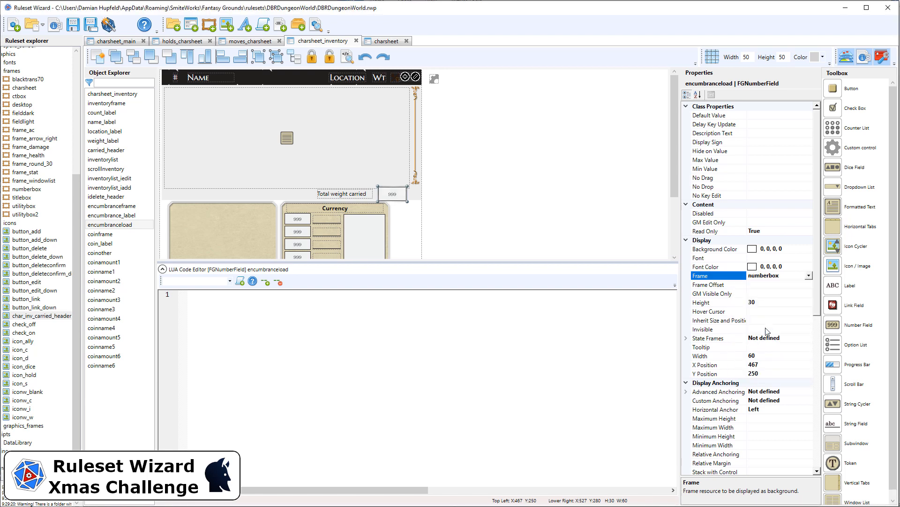
- Set the encumbranceload field's height to 20, its width to 40 and its font to reference-b
{"action": "left_click", "coordinate": [779, 303]}
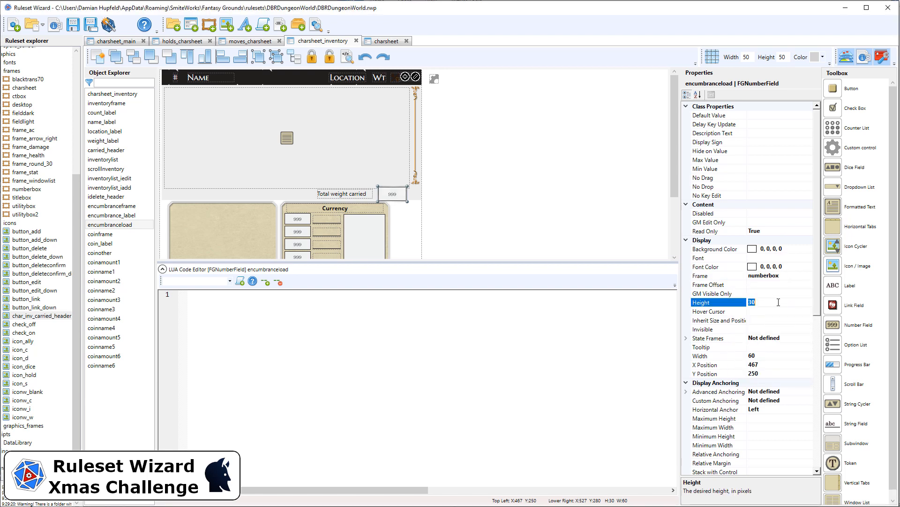
{"action": "left_click", "coordinate": [773, 356]}
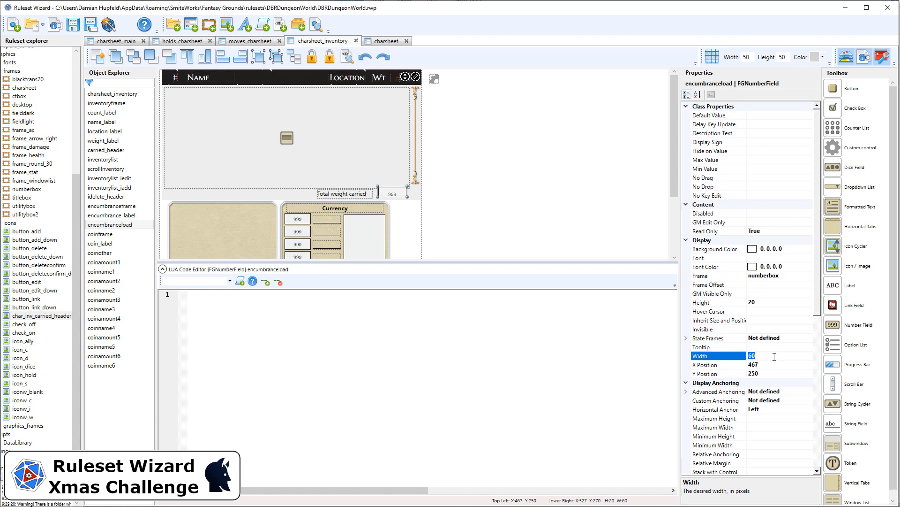
{"action": "type", "text": "40"}
{"action": "key", "text": "Return"}
{"action": "left_click", "coordinate": [775, 257]}
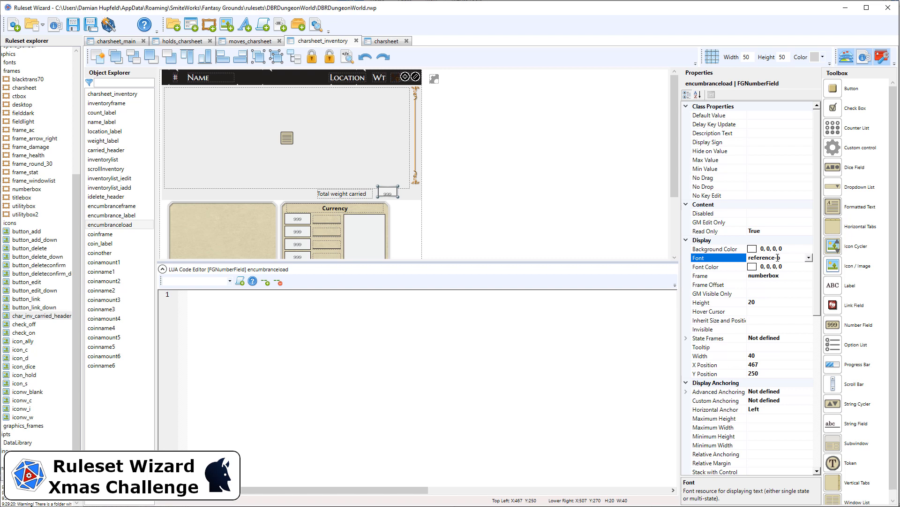
{"action": "left_click", "coordinate": [797, 268]}
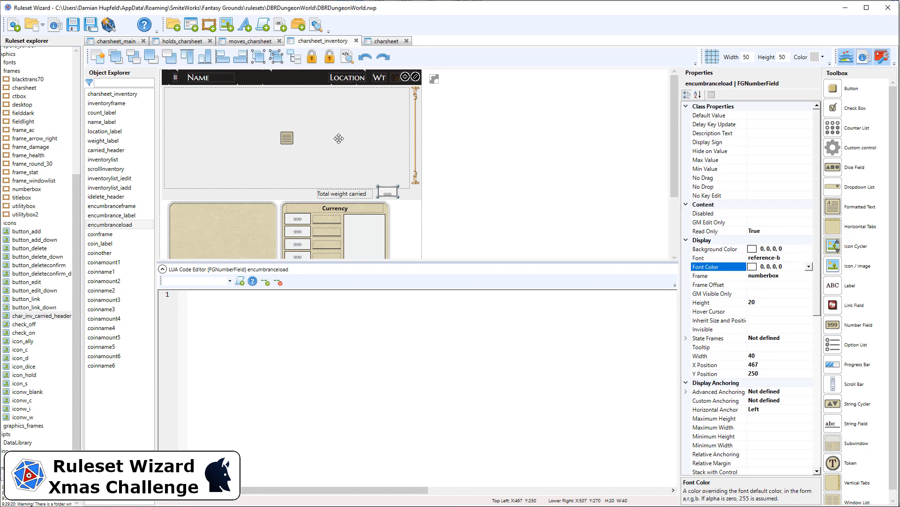
- Align the encumbranceload field beside the Total weight carried label at X 451, Y 255, and select both controls
{"action": "mouse_move", "coordinate": [384, 191]}
{"action": "left_mouse_down"}
{"action": "mouse_move", "coordinate": [393, 195]}
{"action": "mouse_move", "coordinate": [378, 193]}
{"action": "left_mouse_up"}
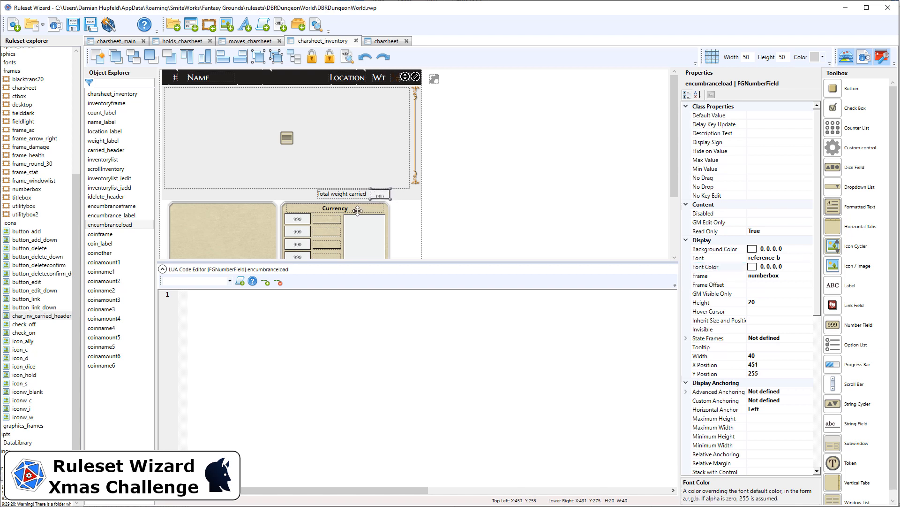
{"action": "left_click", "coordinate": [353, 195]}
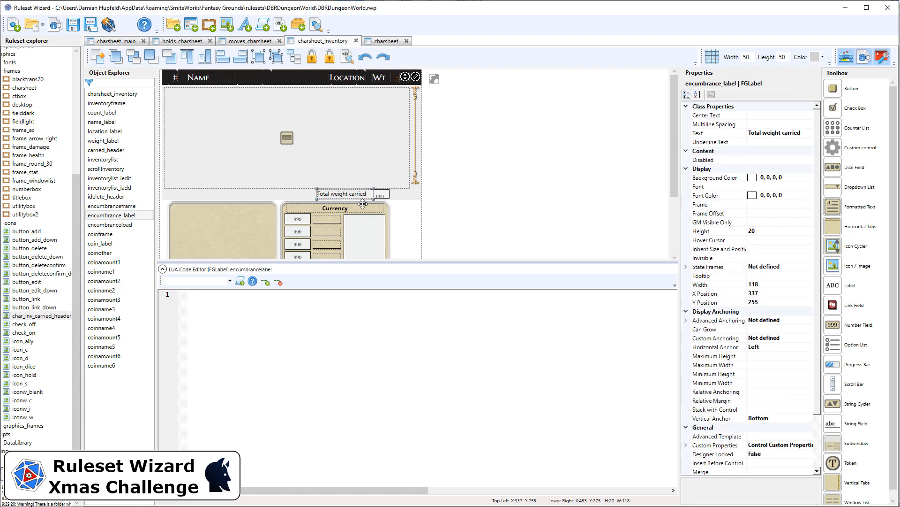
{"action": "key", "text": "Down"}
{"action": "key", "text": "Up"}
{"action": "left_click", "coordinate": [441, 216]}
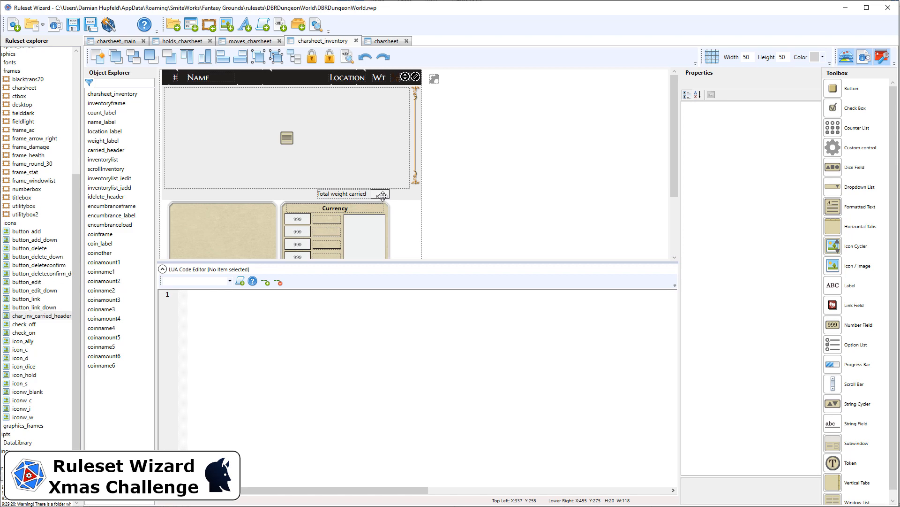
{"action": "left_click_drag", "start_coordinate": [440, 210], "coordinate": [312, 185]}
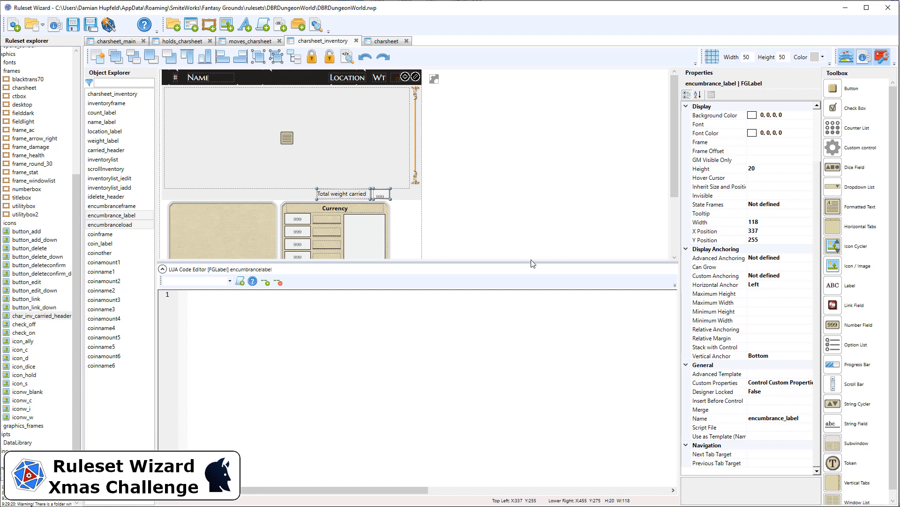
- Delete the empty encumbranceframe group box beside the Currency box
{"action": "scroll", "coordinate": [464, 229], "scroll_direction": "down", "scroll_amount": 3}
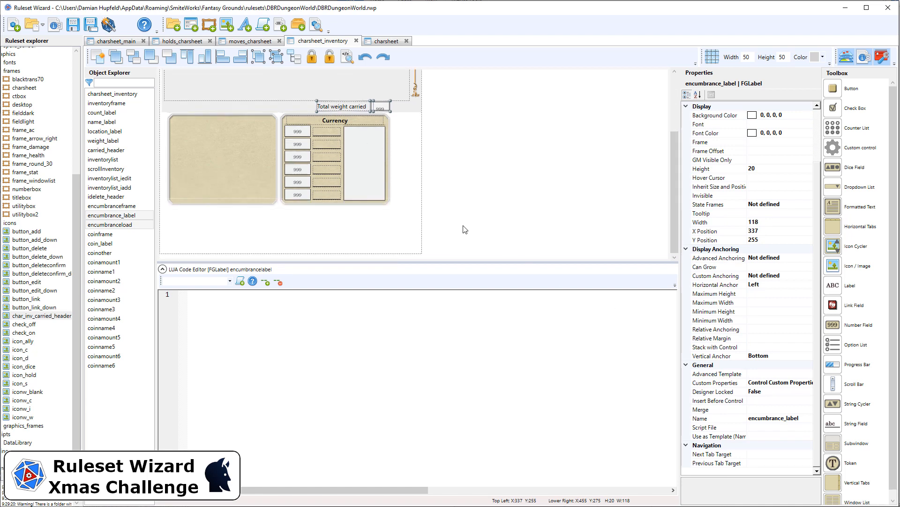
{"action": "left_click_drag", "start_coordinate": [282, 218], "coordinate": [161, 106]}
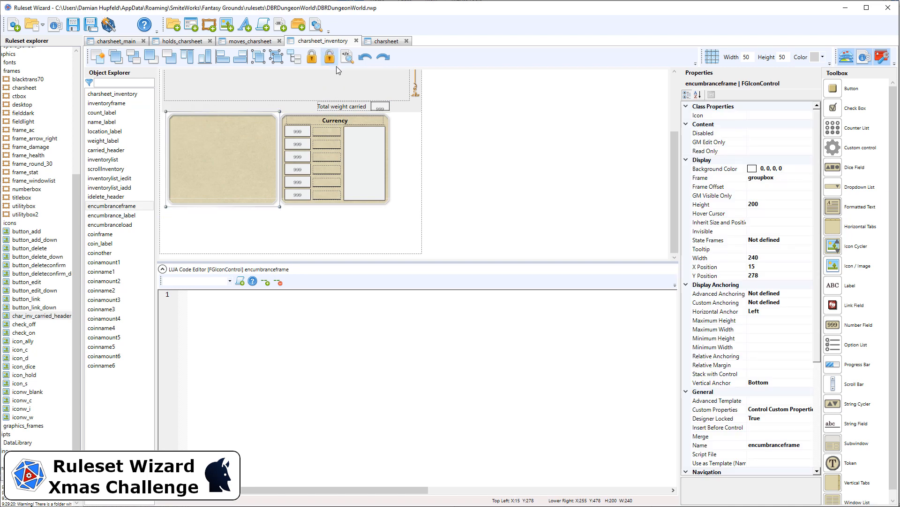
{"action": "key", "text": "Delete"}
{"action": "scroll", "coordinate": [374, 130], "scroll_direction": "up", "scroll_amount": 3}
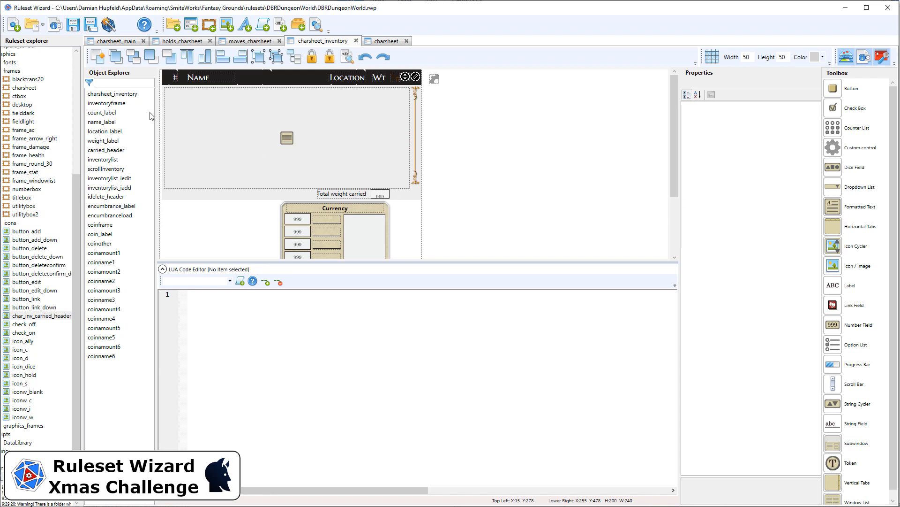
- Export the ruleset, switch to Fantasy Grounds and show the Inventory page of the character sheet
{"action": "left_click", "coordinate": [108, 28]}
{"action": "key", "text": "alt+Tab"}
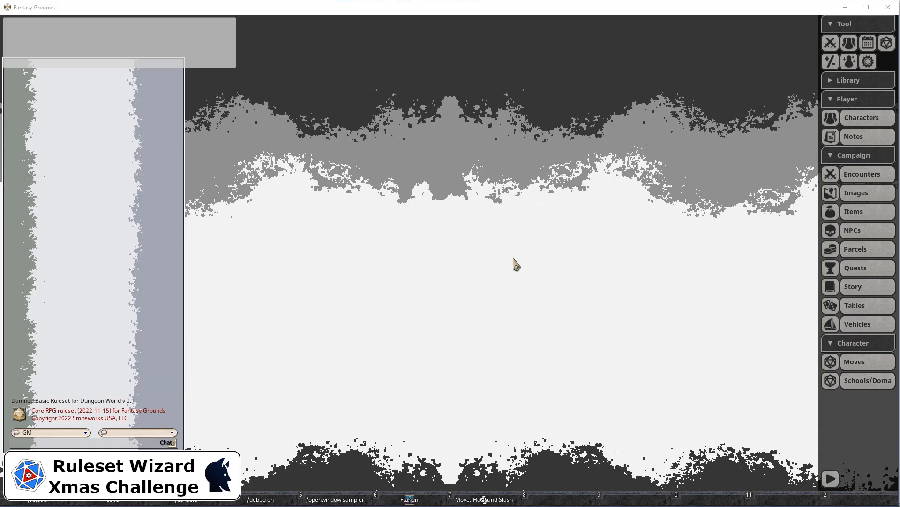
{"action": "left_click", "coordinate": [410, 498]}
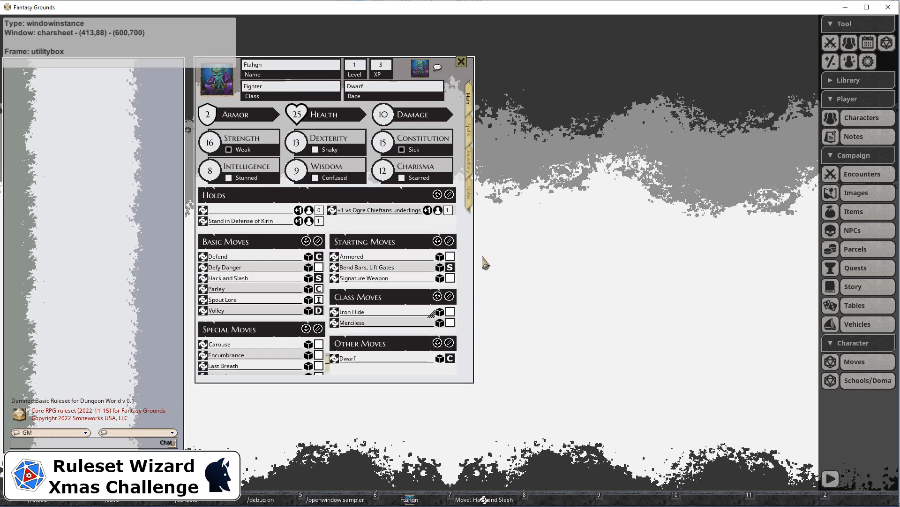
{"action": "left_click", "coordinate": [469, 162]}
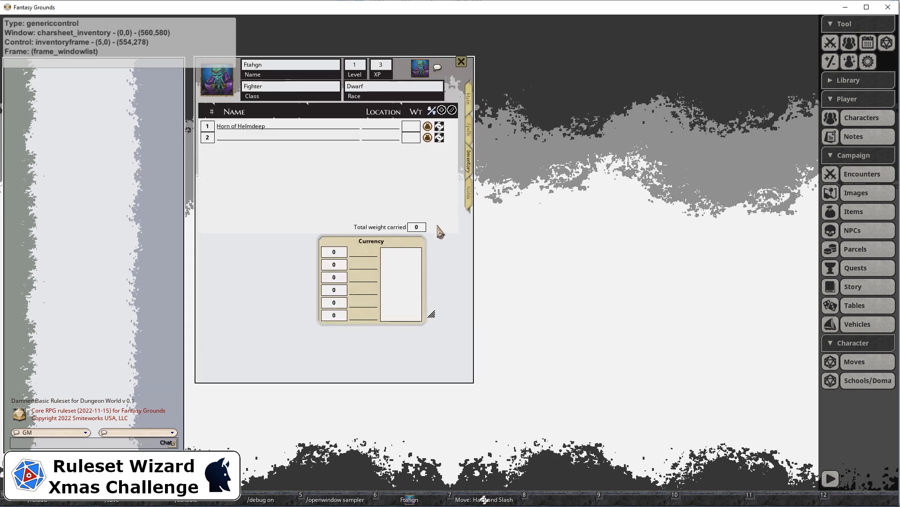
- Unlock the Horn of Helmdeep item, set its weight to 1, lock it again and close its window
{"action": "left_click", "coordinate": [440, 127]}
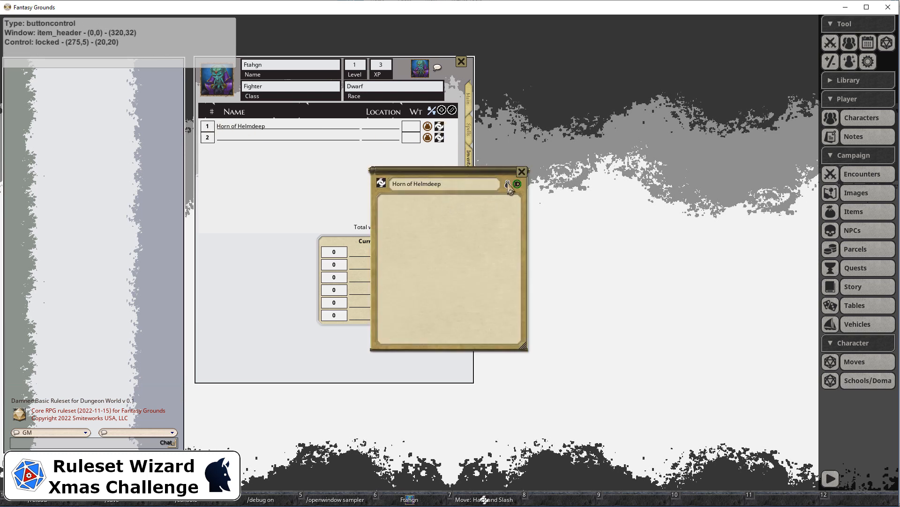
{"action": "left_click", "coordinate": [438, 247]}
{"action": "type", "text": "1"}
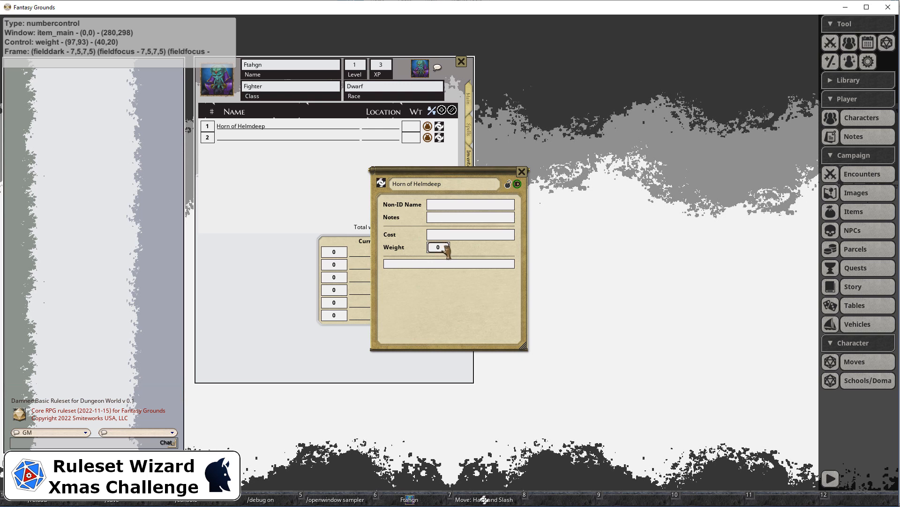
{"action": "left_click", "coordinate": [507, 184]}
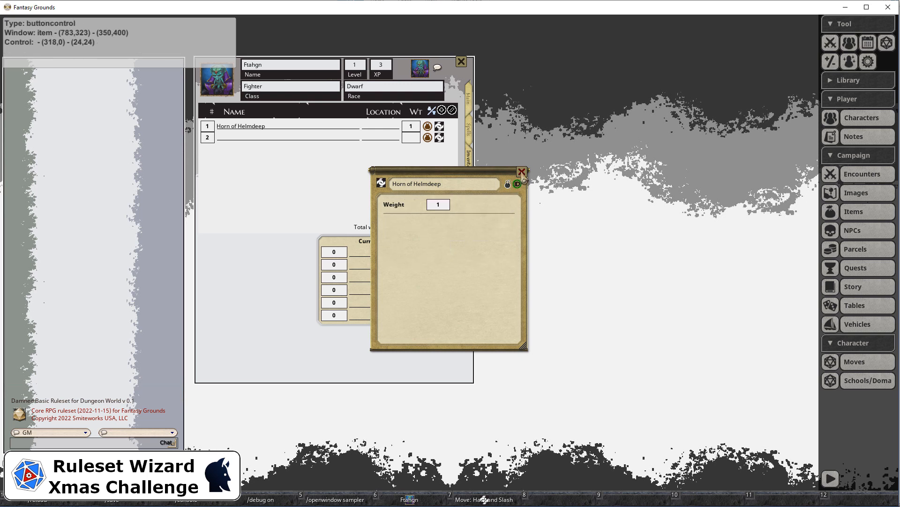
{"action": "left_click", "coordinate": [522, 172]}
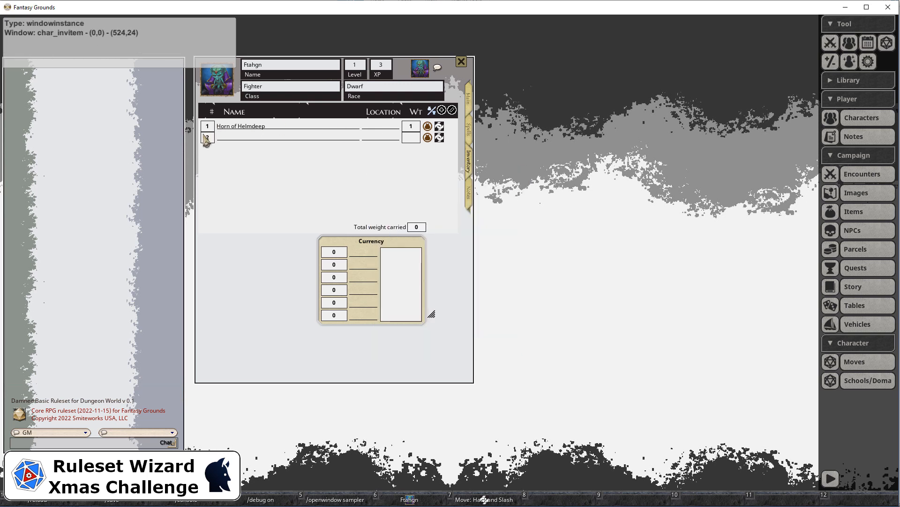
- Delete the empty second inventory row and leave the list's edit mode
{"action": "right_click", "coordinate": [318, 136]}
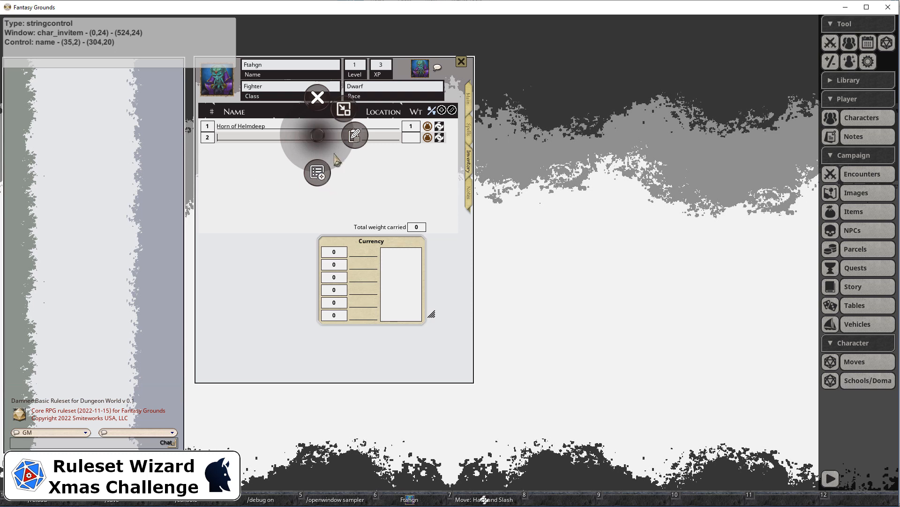
{"action": "left_click", "coordinate": [318, 173]}
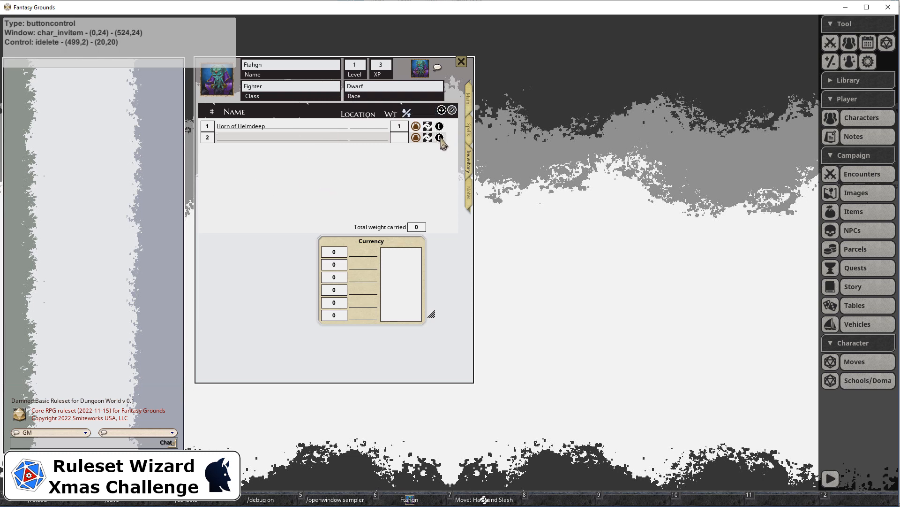
{"action": "double_click", "coordinate": [440, 138]}
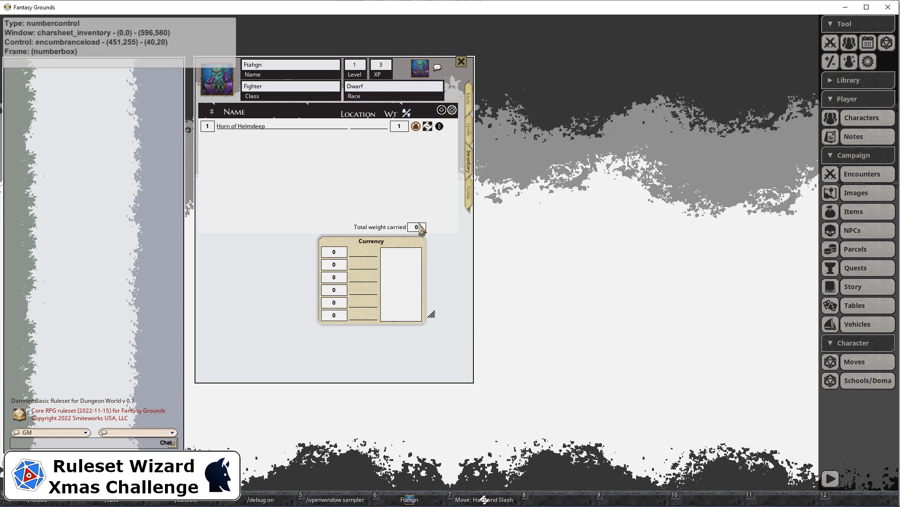
{"action": "left_click", "coordinate": [452, 110]}
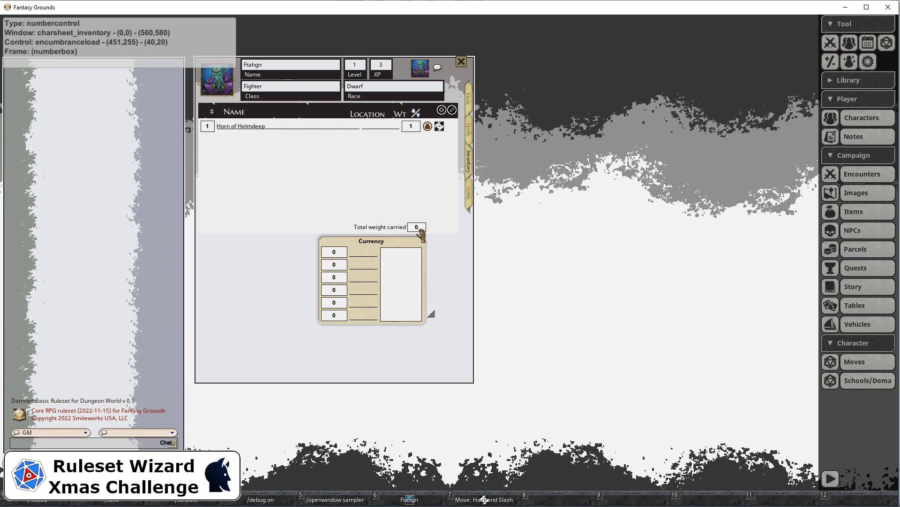
- In Ruleset Wizard, add a script named GameManagement to the scripts folder, with an onInit() function calling CharEncumbranceManager.addStandardCalc()
{"action": "key", "text": "alt+Tab"}
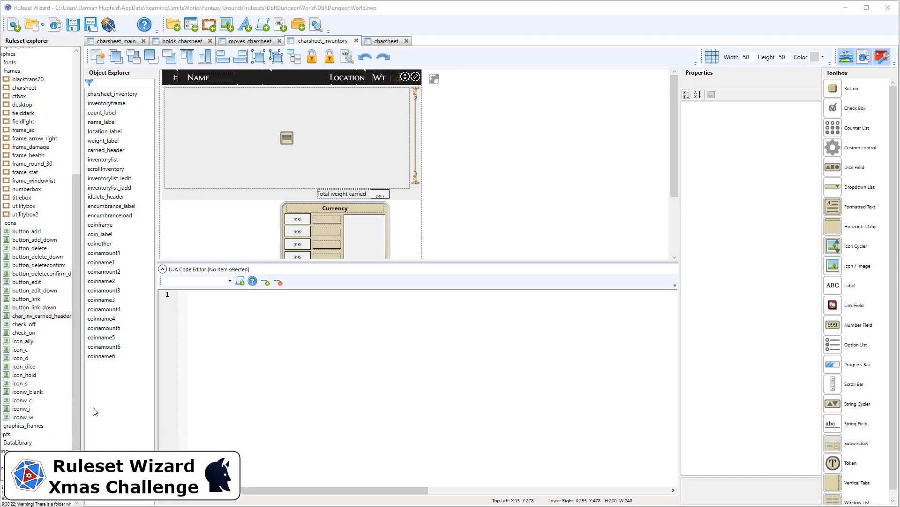
{"action": "left_click_drag", "start_coordinate": [42, 475], "coordinate": [21, 475]}
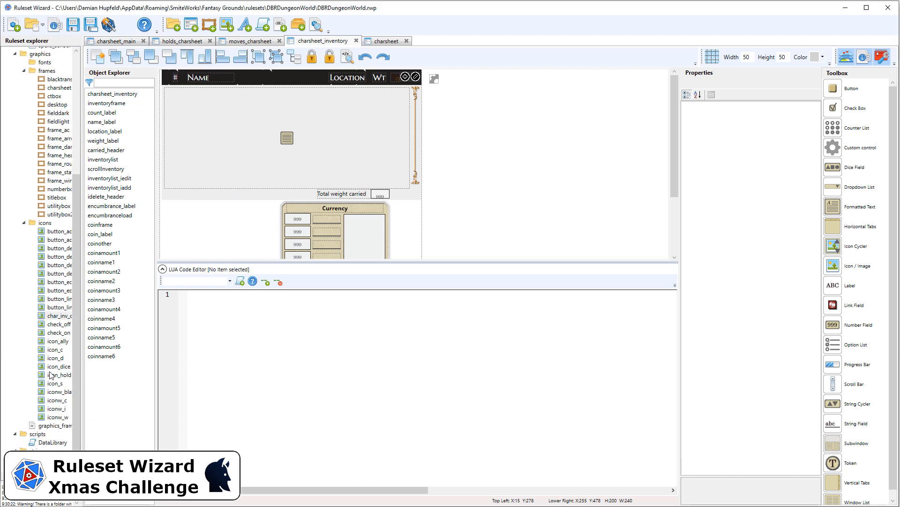
{"action": "left_click", "coordinate": [37, 435]}
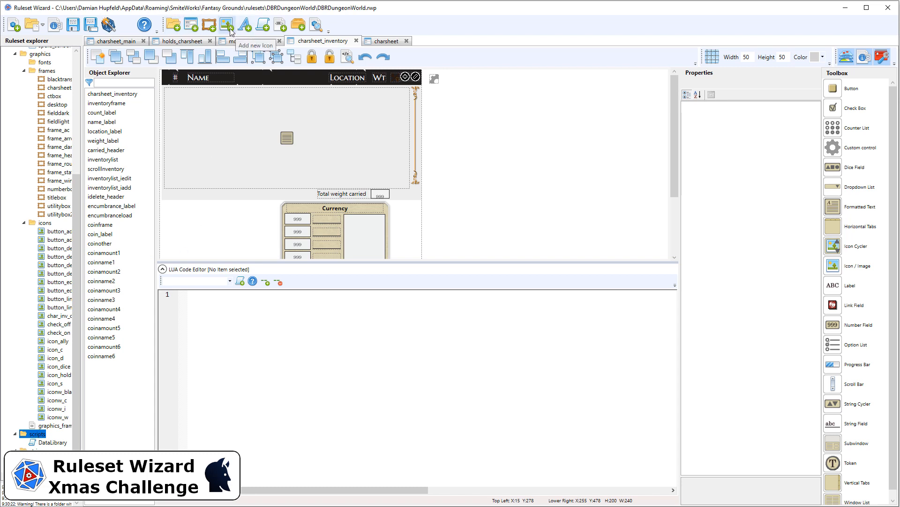
{"action": "left_click", "coordinate": [262, 29]}
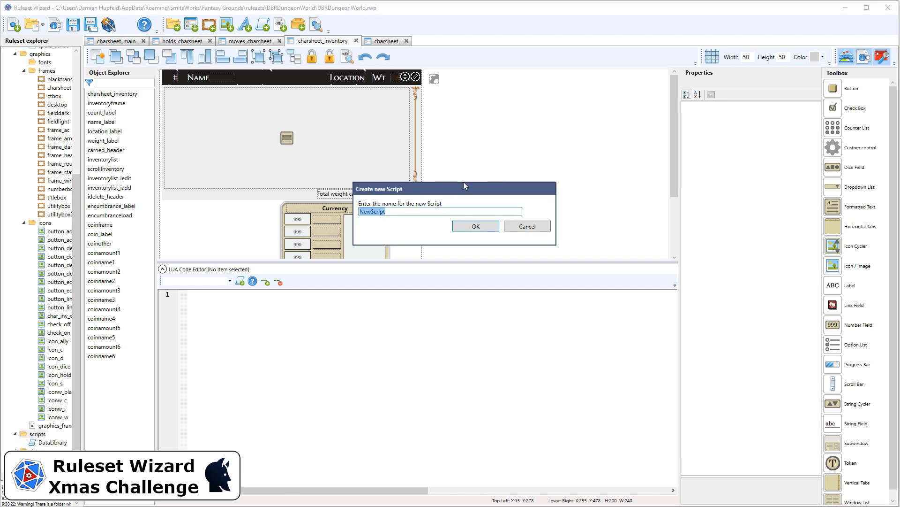
{"action": "type", "text": "GameManagemne"}
{"action": "key", "text": "BackSpace"}
{"action": "key", "text": "BackSpace"}
{"action": "type", "text": "ent"}
{"action": "left_click", "coordinate": [473, 230]}
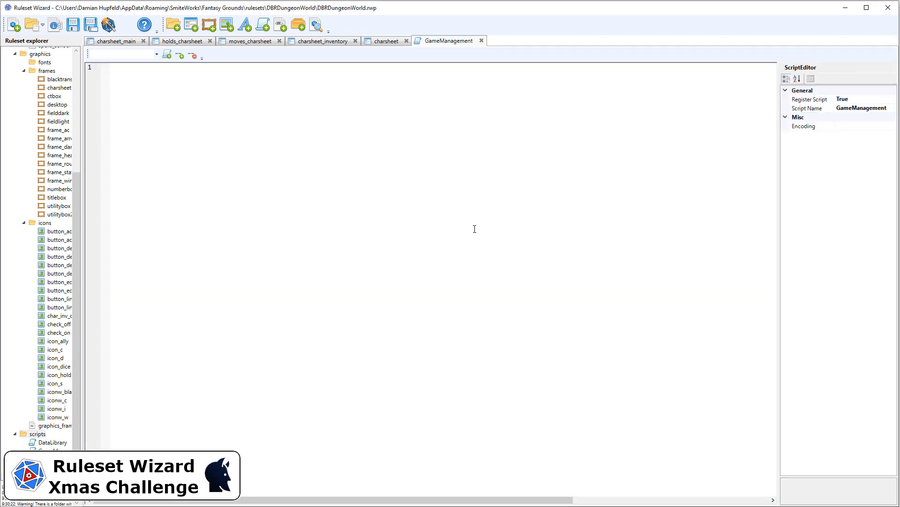
{"action": "type", "text": "function onInit()  \tCharEncumbranceManager.addStandardCalc()  end"}
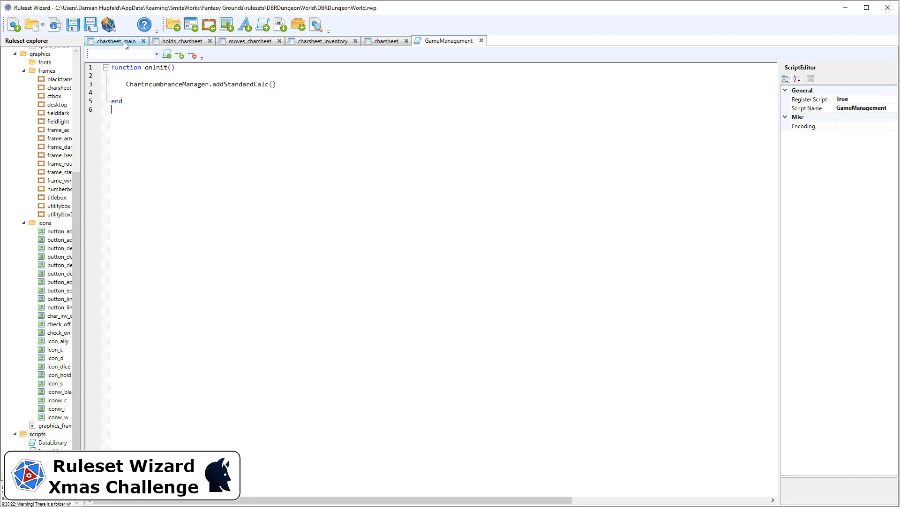
- Export the ruleset, switch to Fantasy Grounds and open the character sheet on its Inventory page
{"action": "left_click", "coordinate": [108, 28]}
{"action": "key", "text": "alt+Tab"}
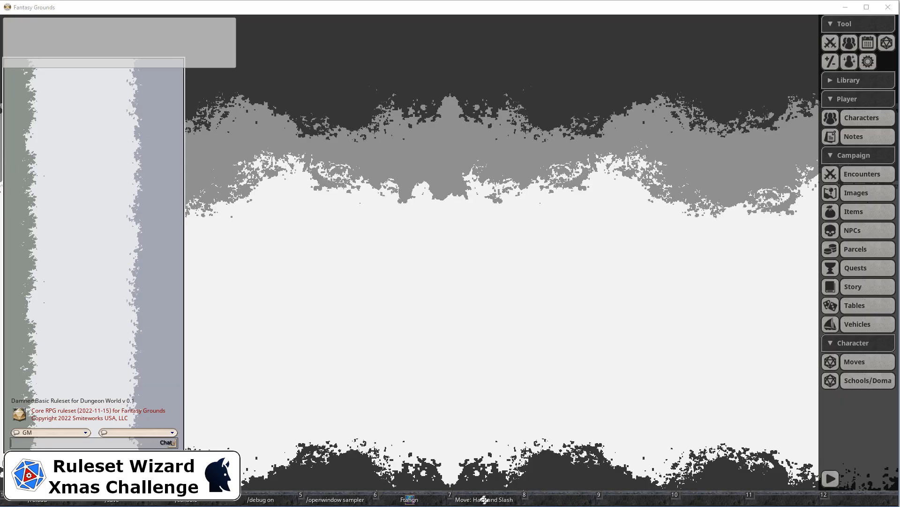
{"action": "left_click", "coordinate": [413, 499]}
{"action": "left_click", "coordinate": [468, 162]}
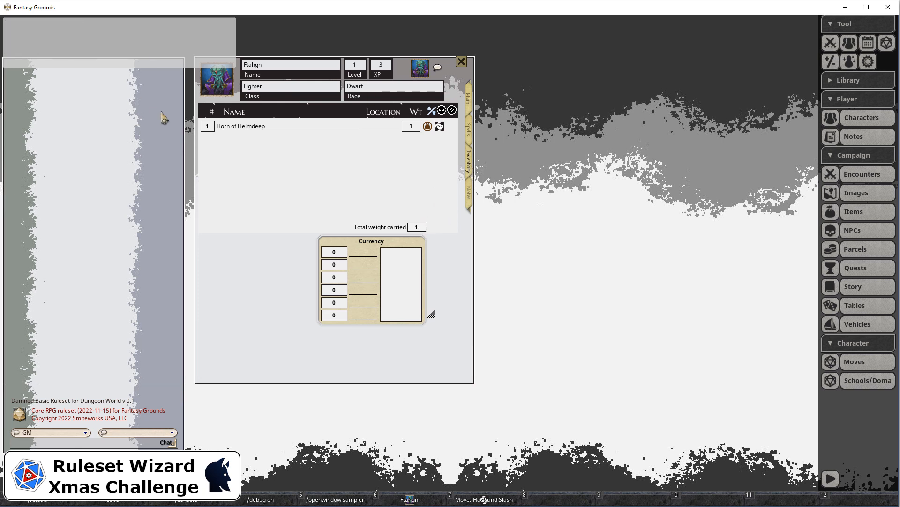
- Raise the count of the Horn of Helmdeep in the inventory list to 3
{"action": "key", "text": "ctrl"}
{"action": "scroll", "coordinate": [212, 130], "scroll_direction": "up", "scroll_amount": 1}
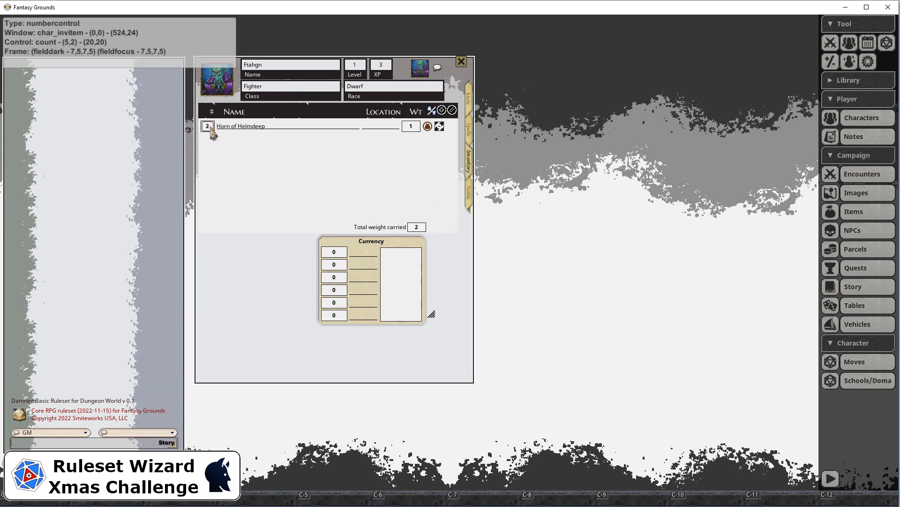
{"action": "scroll", "coordinate": [212, 130], "scroll_direction": "up", "scroll_amount": 1}
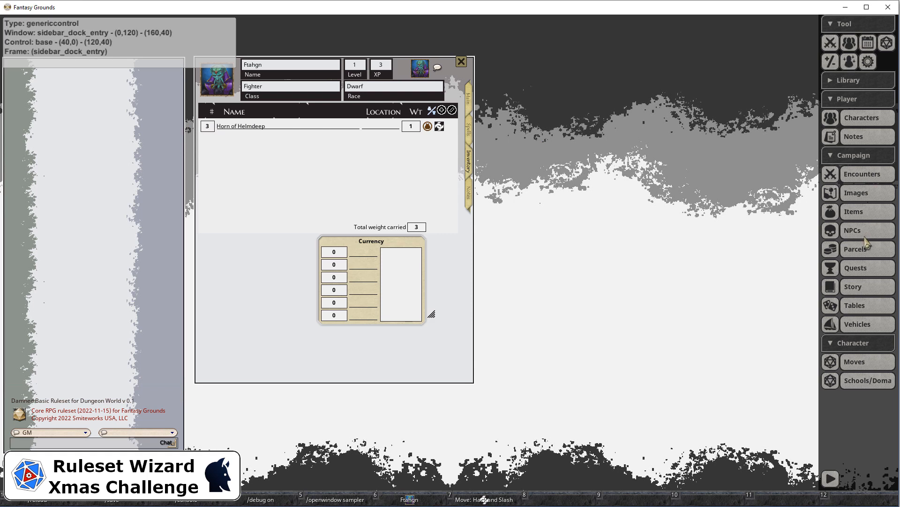
- Create a new campaign item named Rations with a weight of 1, and close its window
{"action": "left_click", "coordinate": [862, 218]}
{"action": "right_click", "coordinate": [612, 209]}
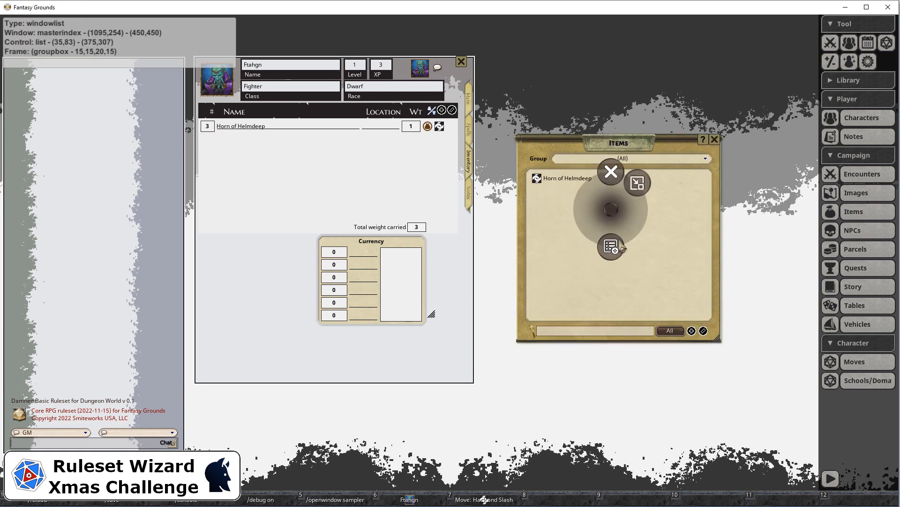
{"action": "left_click", "coordinate": [611, 246]}
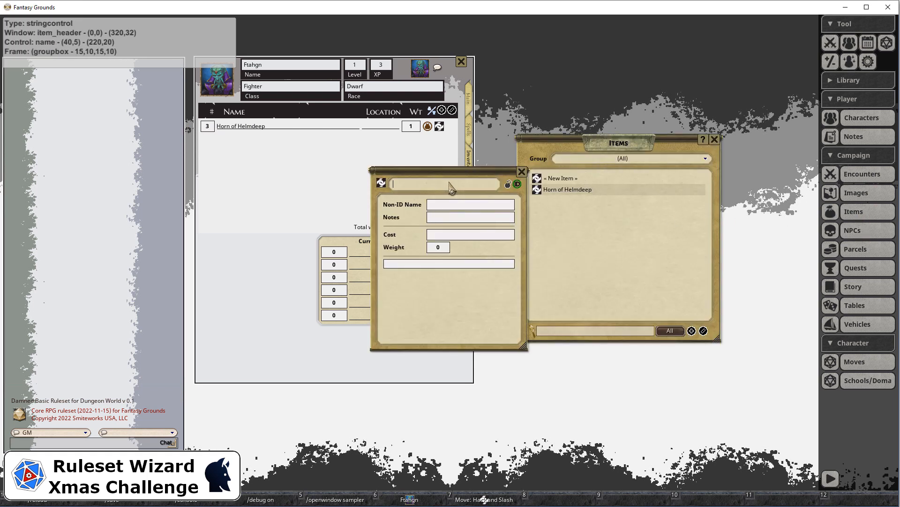
{"action": "type", "text": "Rations"}
{"action": "left_click", "coordinate": [438, 247]}
{"action": "type", "text": "1"}
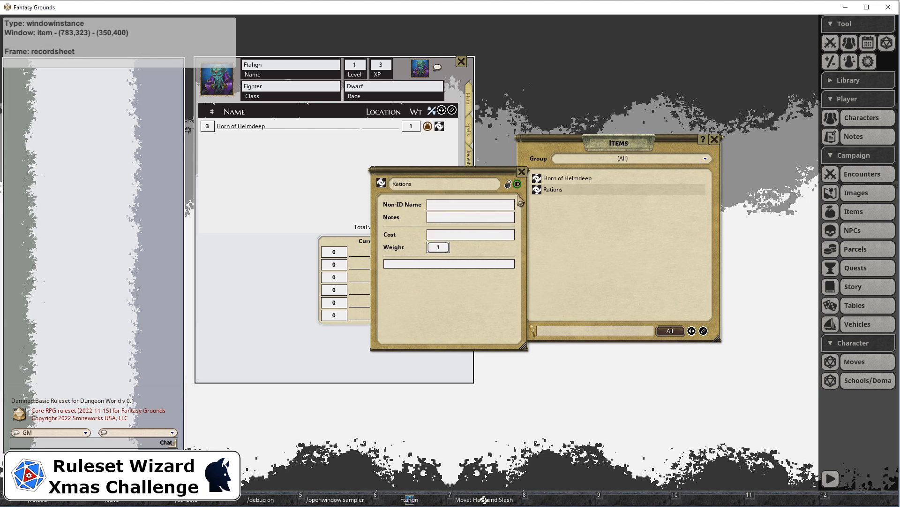
{"action": "left_click", "coordinate": [537, 190]}
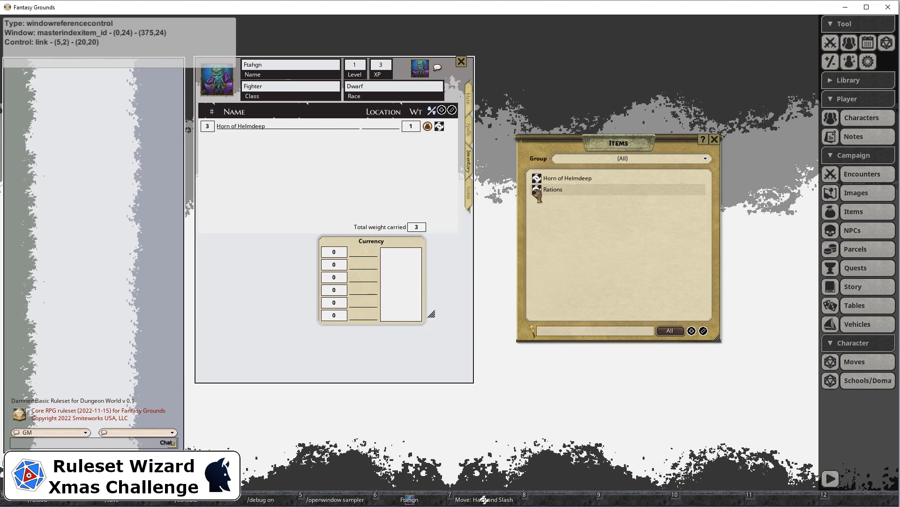
- Add the Rations item to the character's inventory and switch back to the GameManagement script in Ruleset Wizard
{"action": "left_click_drag", "start_coordinate": [538, 192], "coordinate": [375, 149]}
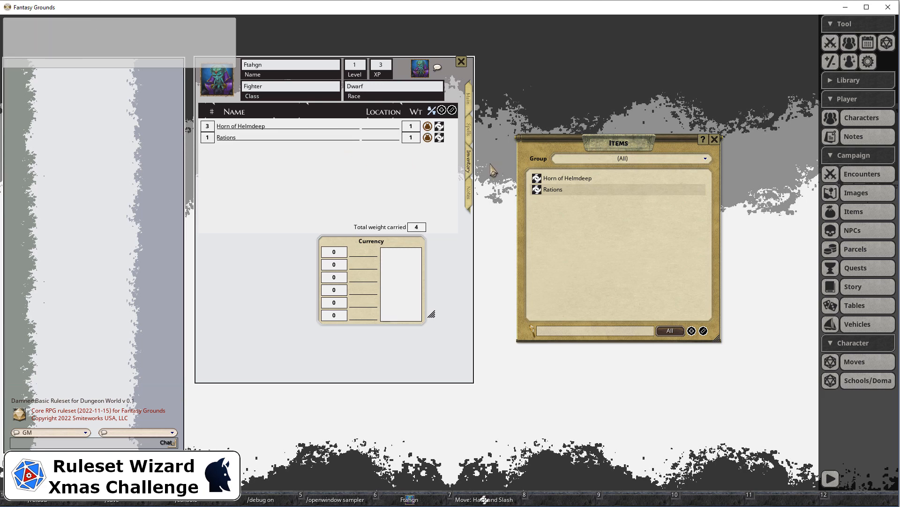
{"action": "left_click", "coordinate": [210, 140]}
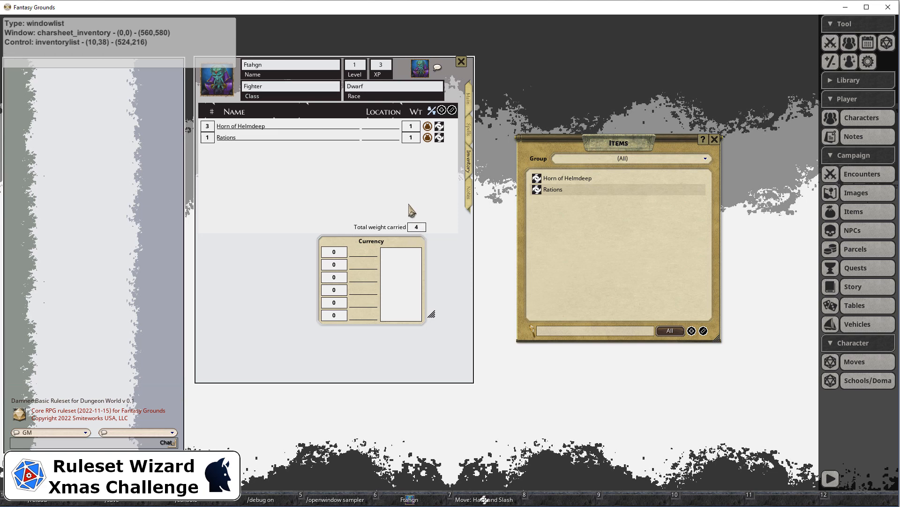
{"action": "key", "text": "alt+Tab"}
{"action": "key", "text": "alt+Tab"}
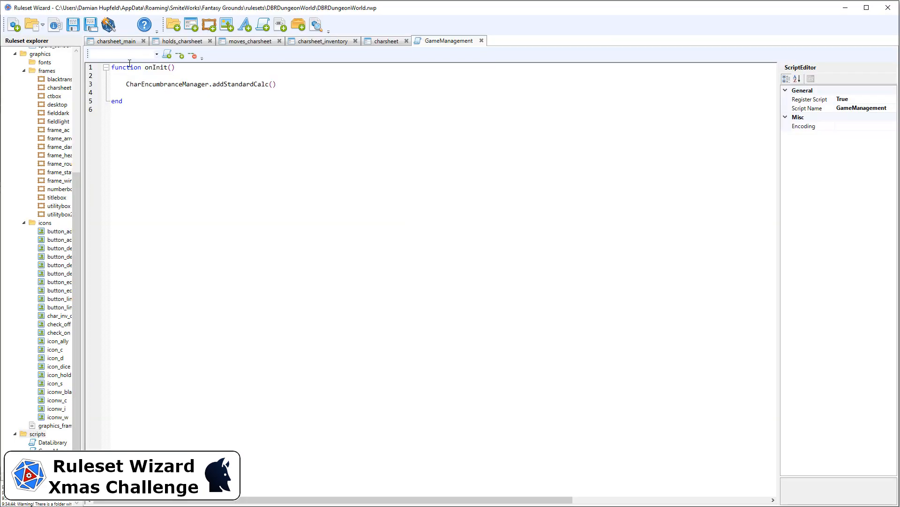